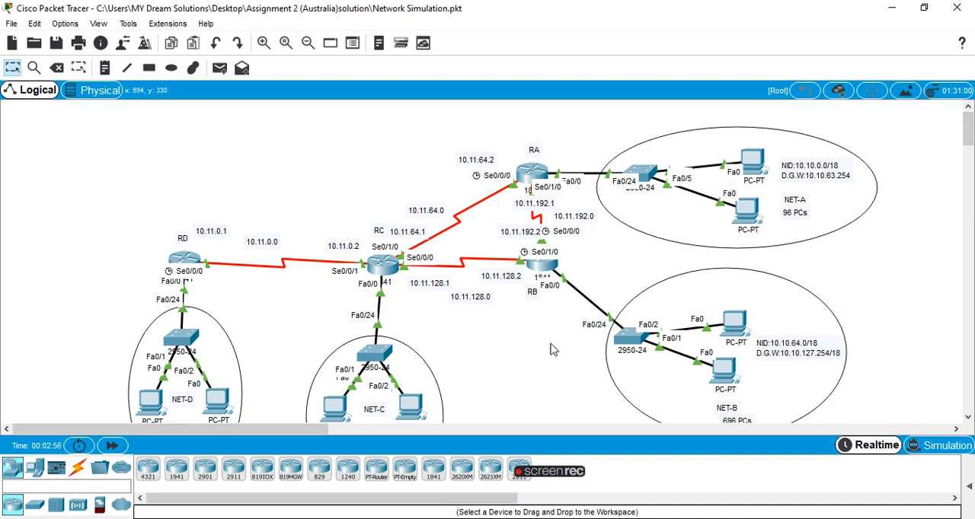
mouse_move(972, 138)
left_mouse_down()
mouse_move(972, 158)
mouse_move(971, 137)
left_mouse_up()
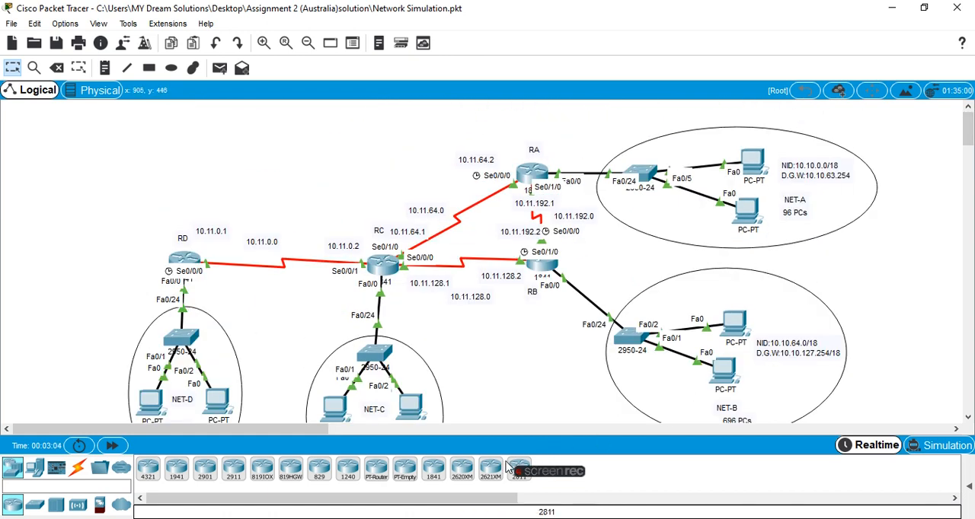
mouse_move(572, 471)
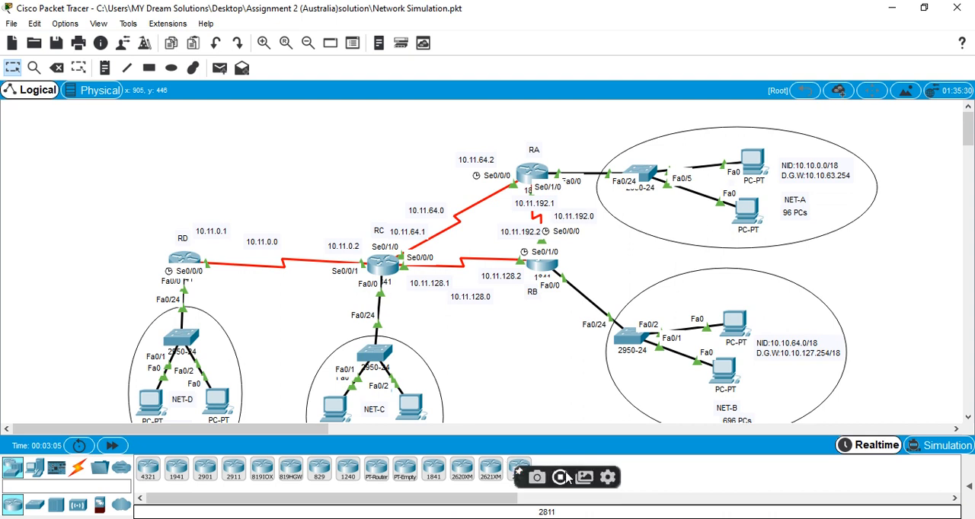
left_click(607, 478)
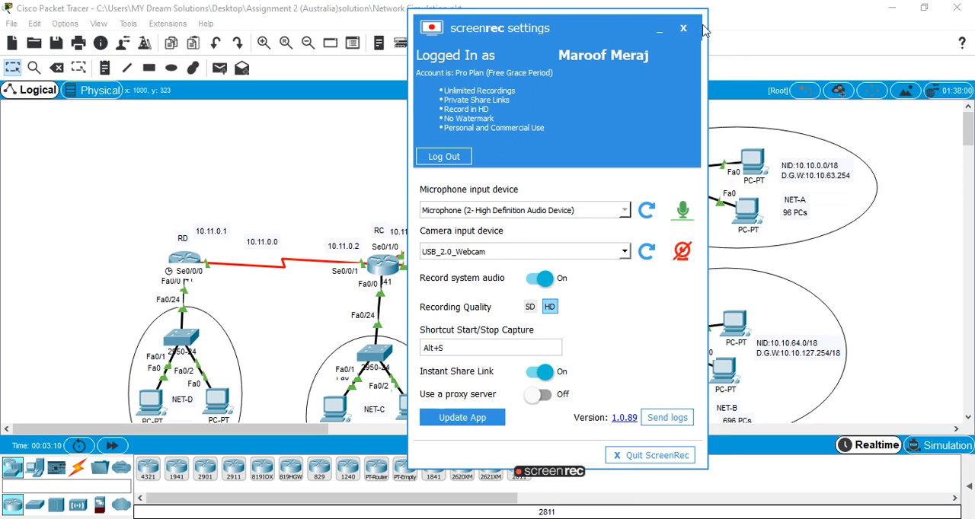
left_click(660, 30)
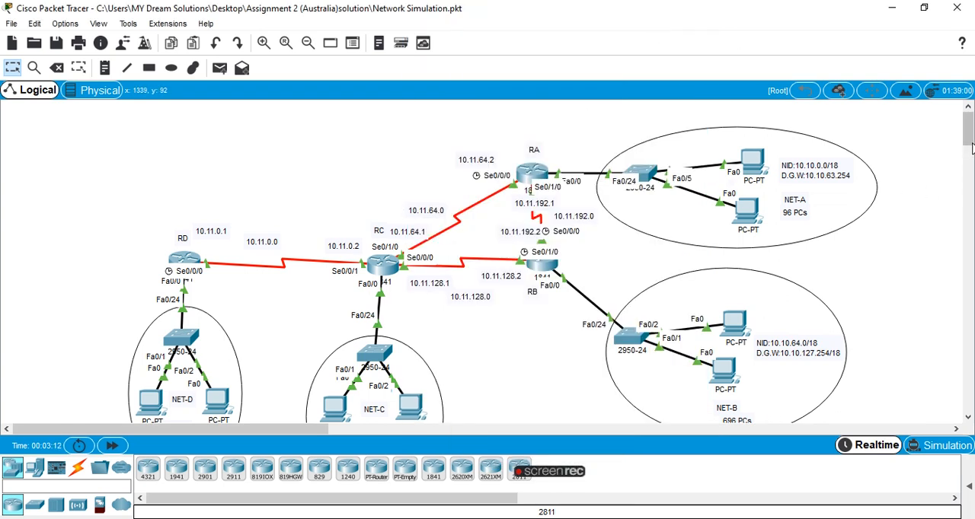
left_click_drag(969, 141, 971, 156)
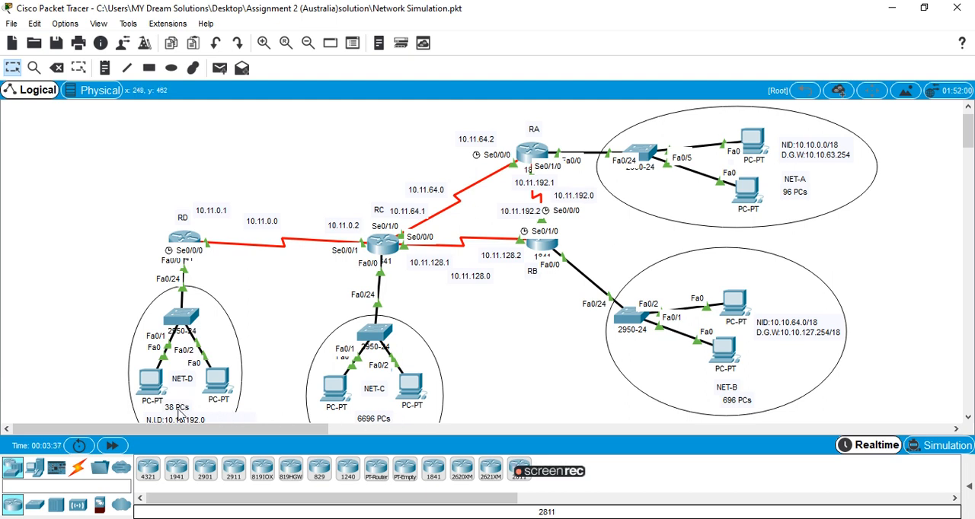
Switch to the Network Documentation file in the Assignment 2 (Australia)solution folder, review its network configuration text, and return to the simulation.
left_click(890, 7)
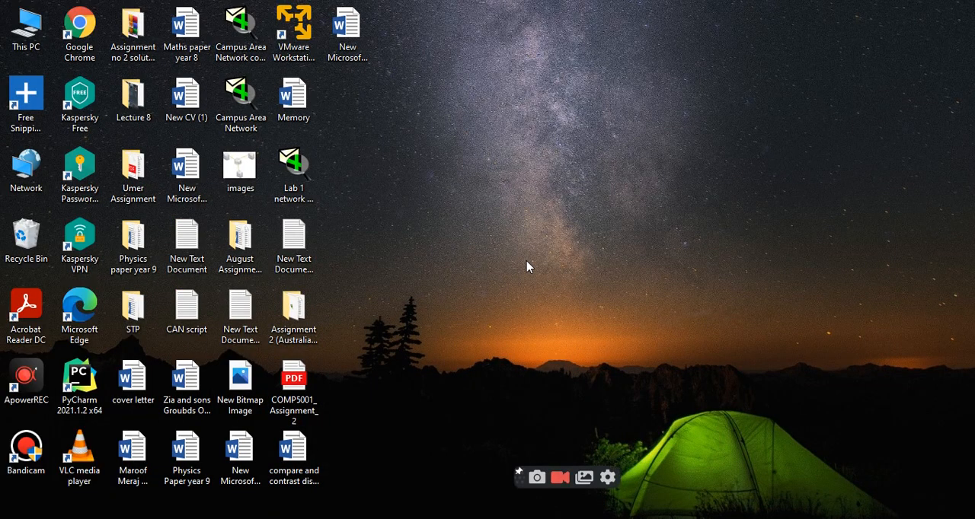
double_click(305, 329)
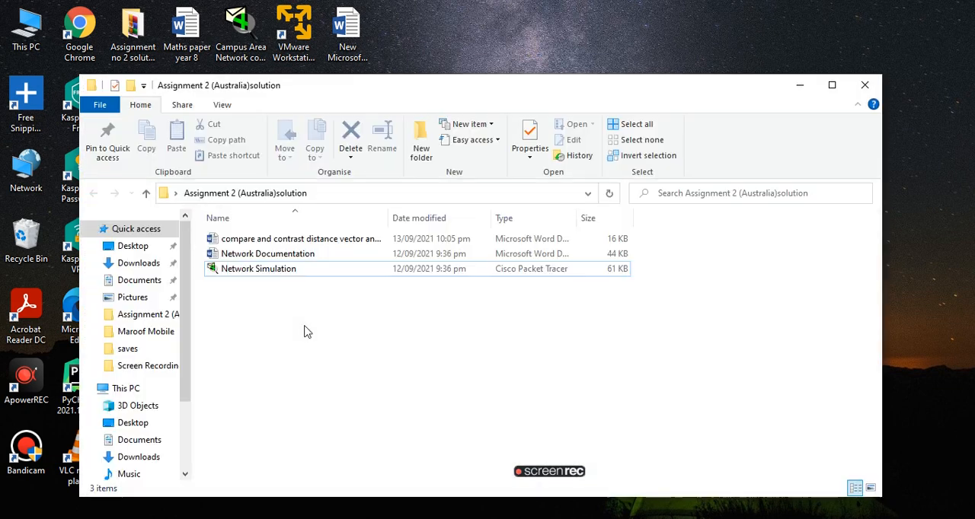
left_click(278, 257)
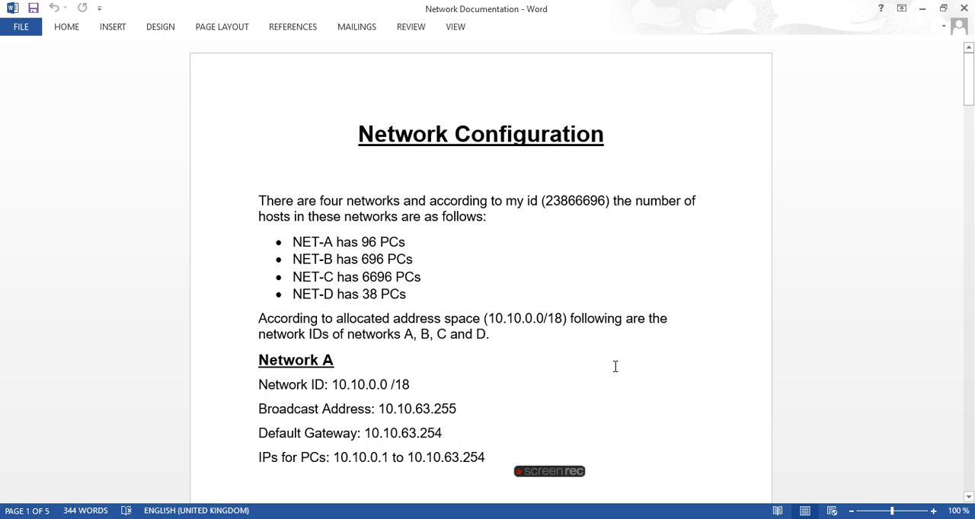
left_click(922, 9)
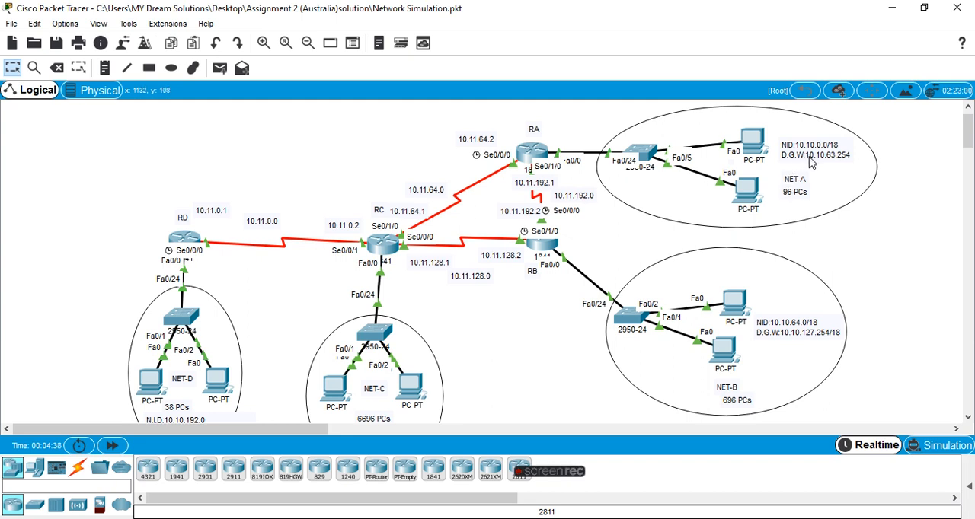
Examine the host counts, network IDs and default gateways of NET-A to NET-D and the router links in the topology.
mouse_move(741, 229)
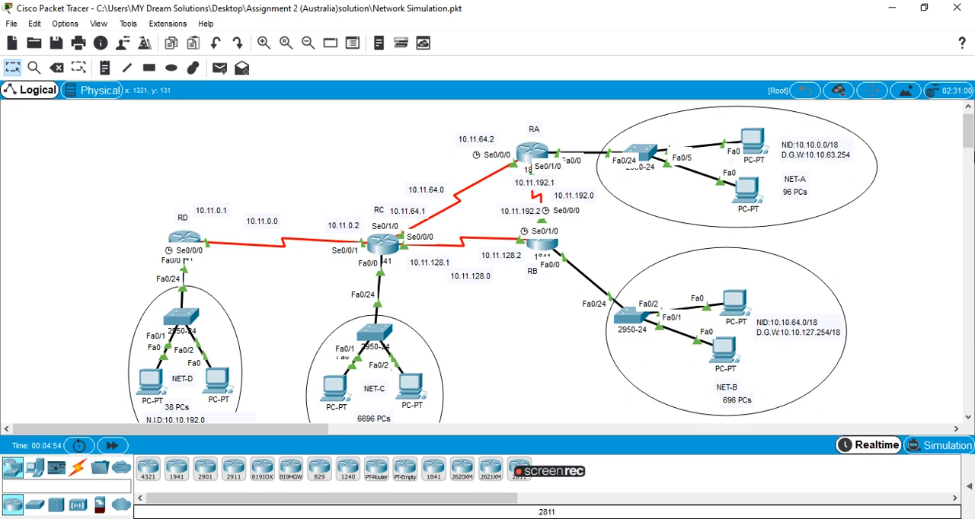
left_click_drag(968, 135, 969, 151)
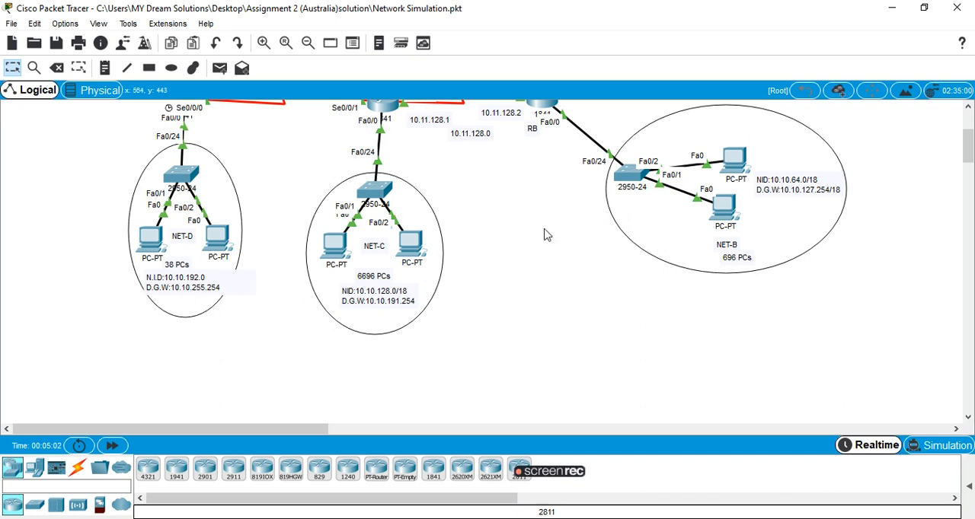
left_click_drag(970, 137, 969, 121)
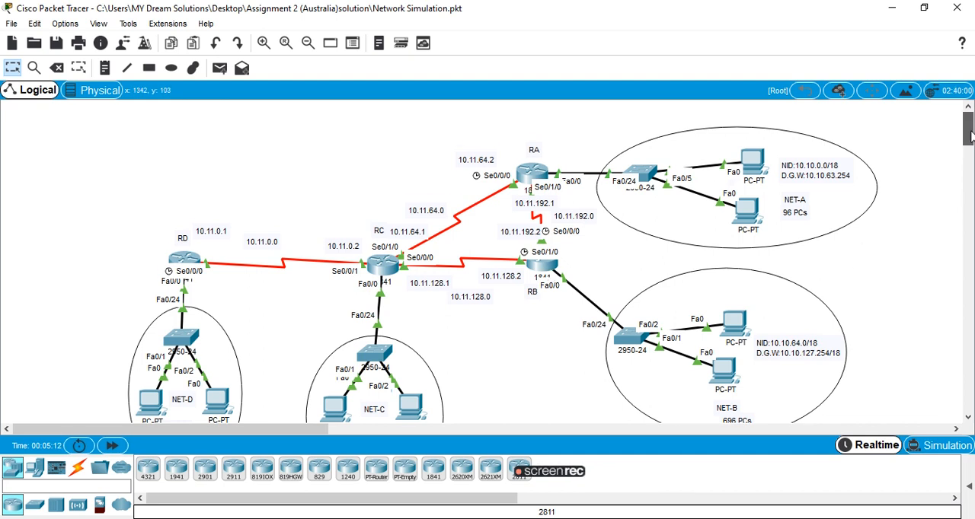
scroll(970, 137, "down", 1)
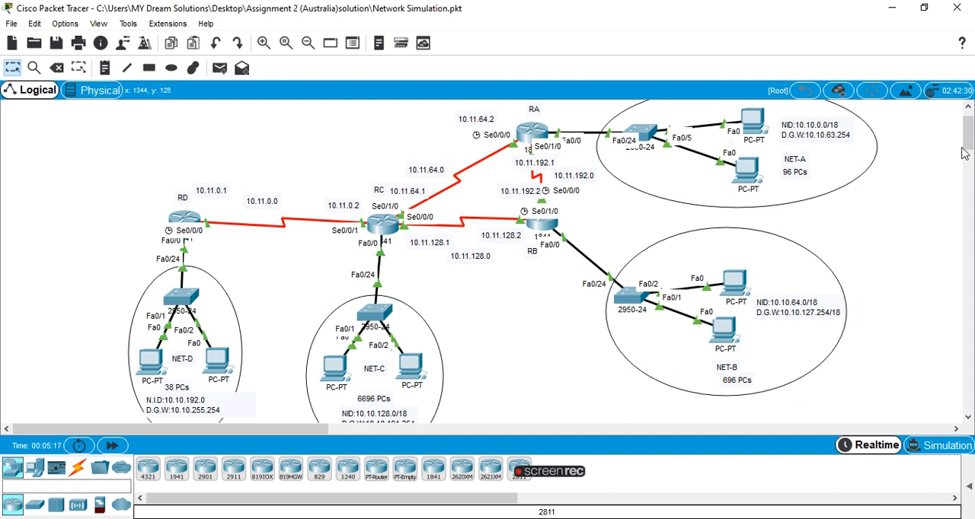
scroll(968, 138, "down", 2)
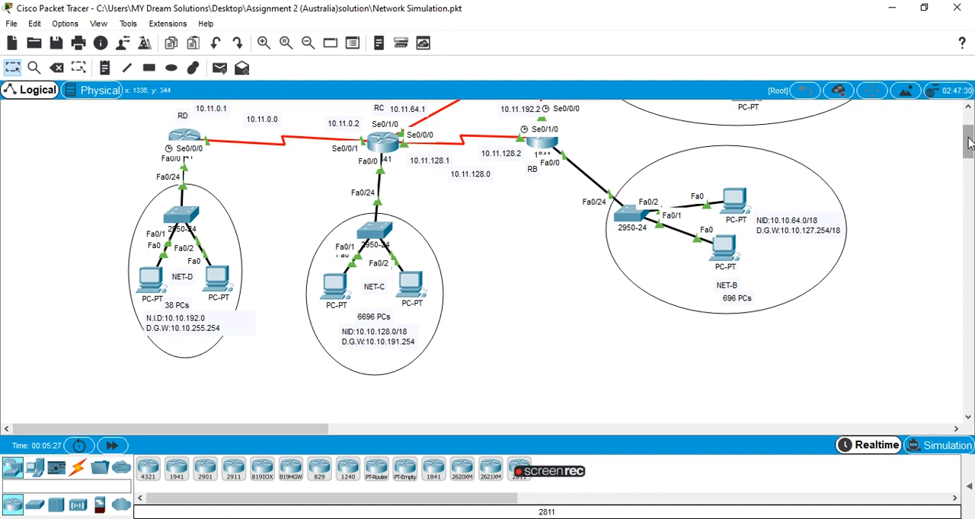
left_click_drag(969, 144, 969, 129)
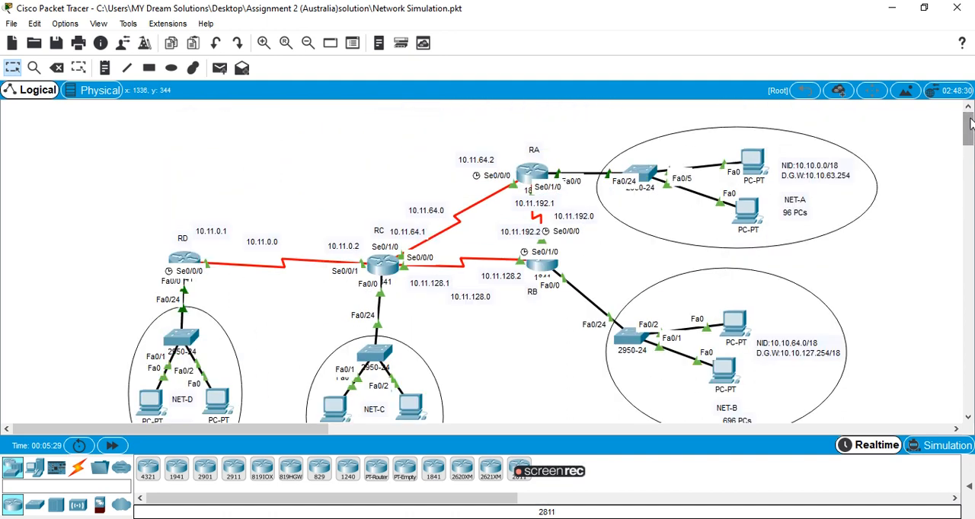
left_click(533, 174)
left_click(670, 65)
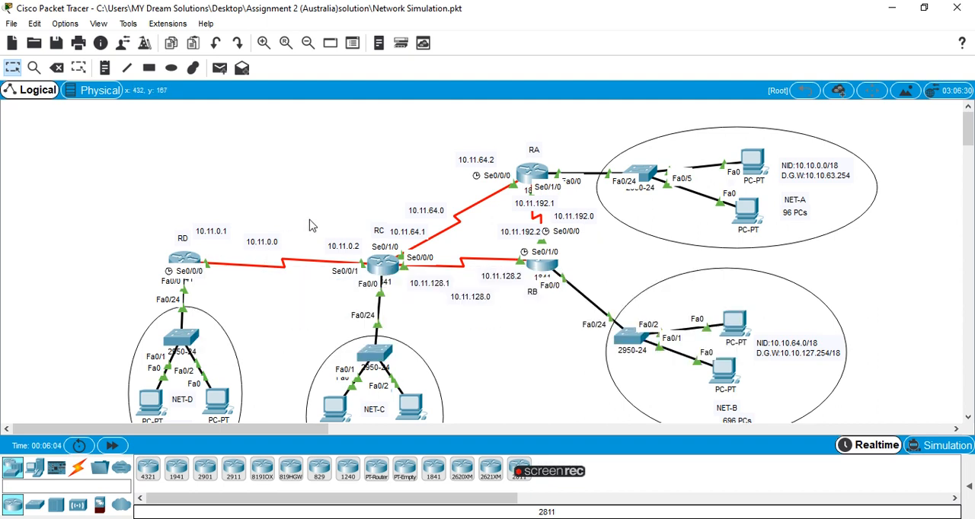
Open the command line of router RA in an enlarged window and log in with the user access password.
left_click(531, 175)
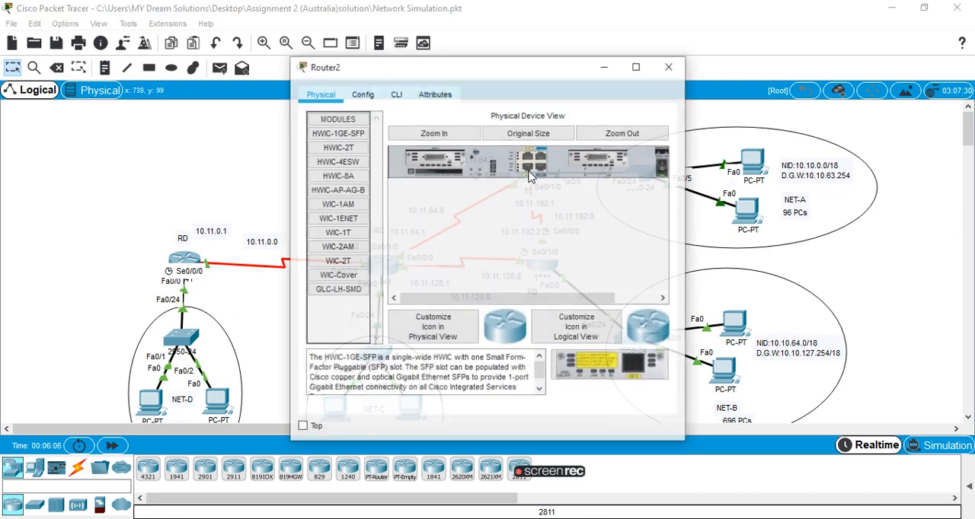
left_click(396, 100)
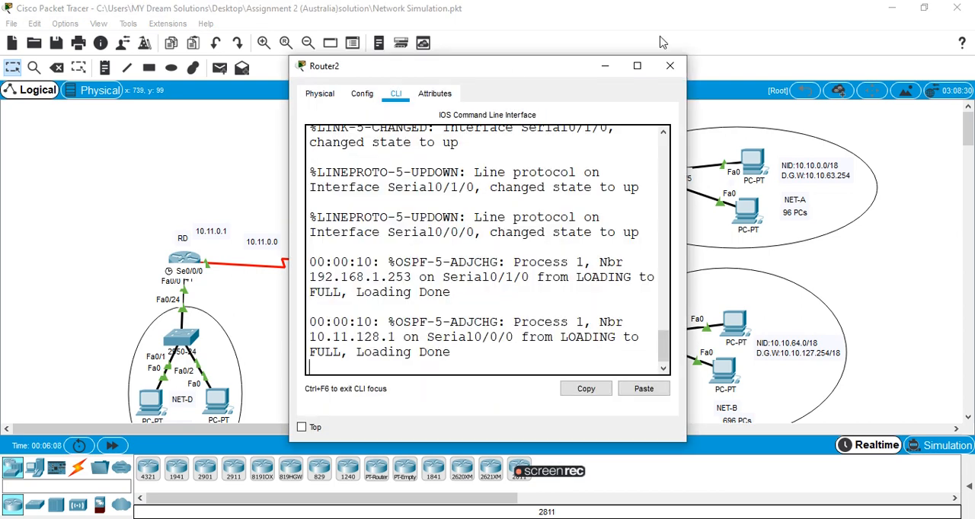
left_click(638, 66)
key("Return")
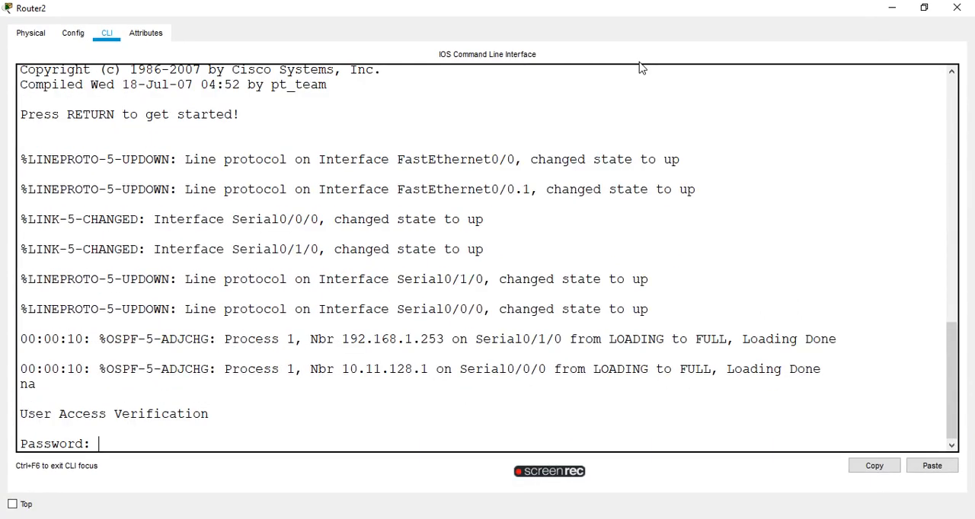
key("Return")
key("Return")
key("Return")
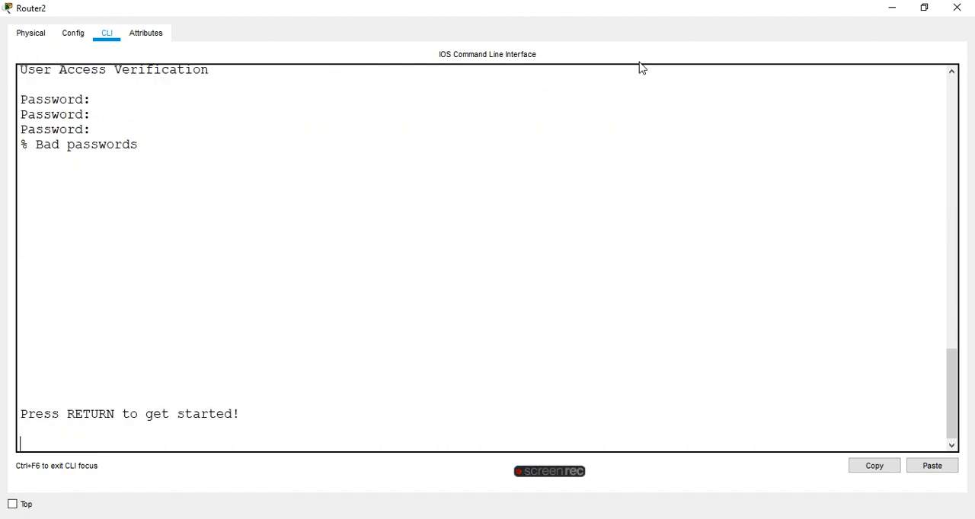
type("na")
key("Return")
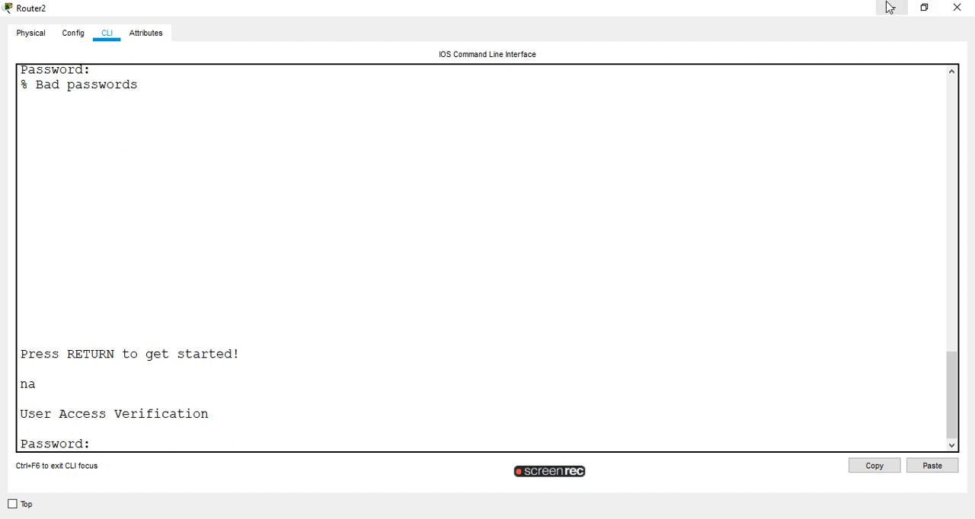
key("Return")
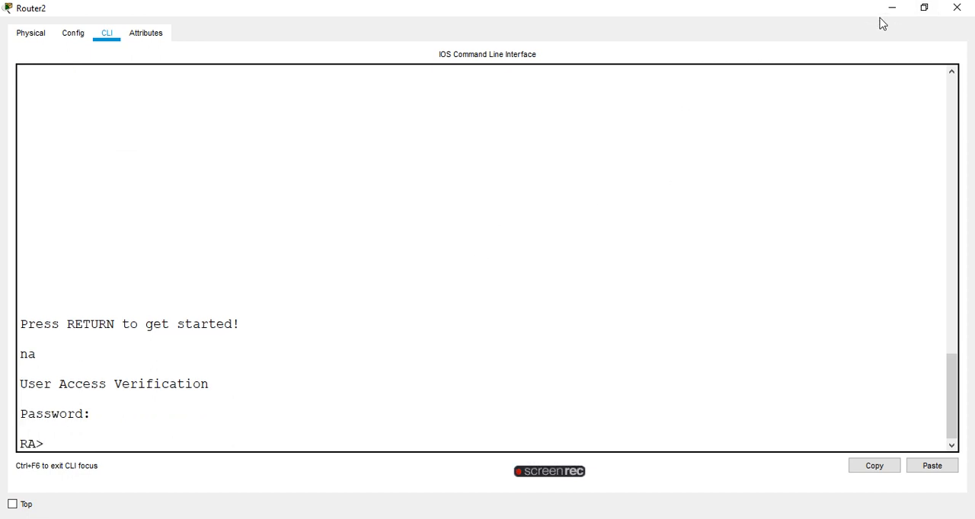
Enter privileged mode on RA with the enable command and supply the enable password.
type("en")
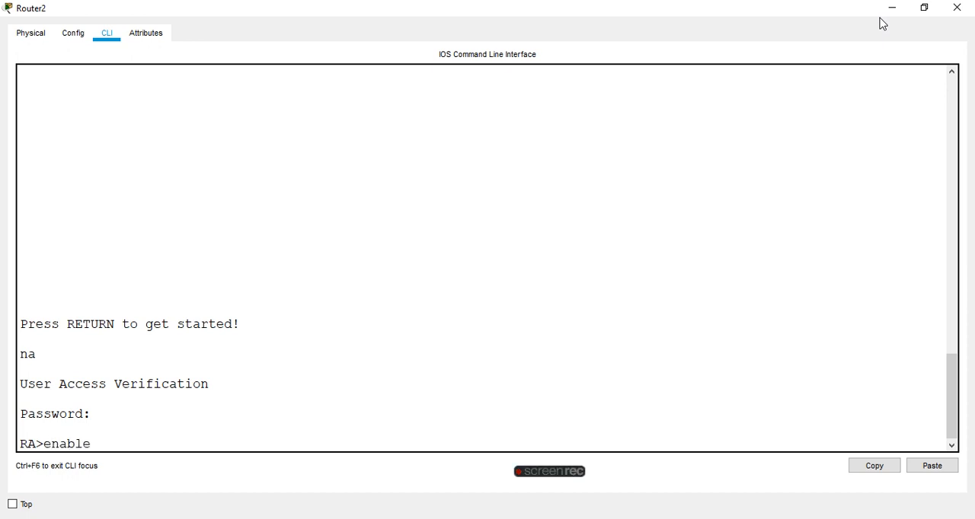
type("able")
key("Return")
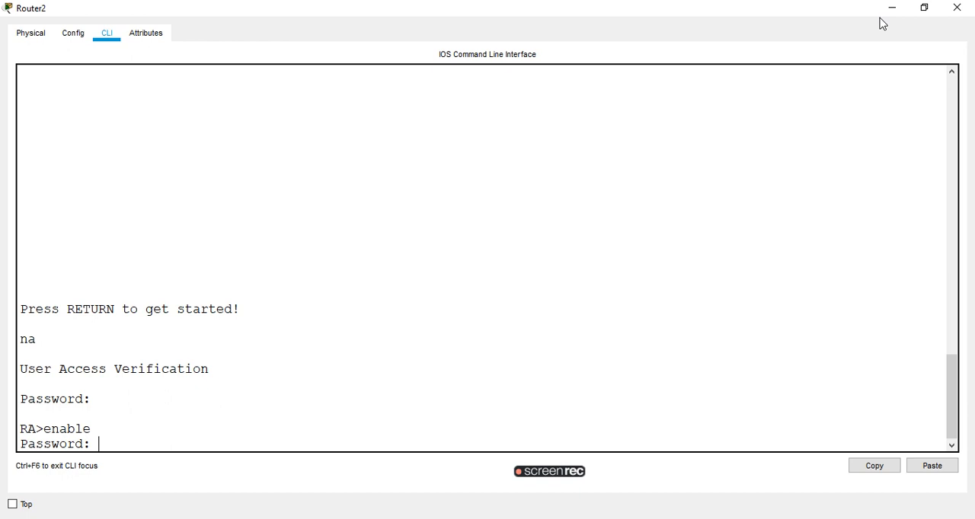
key("Return")
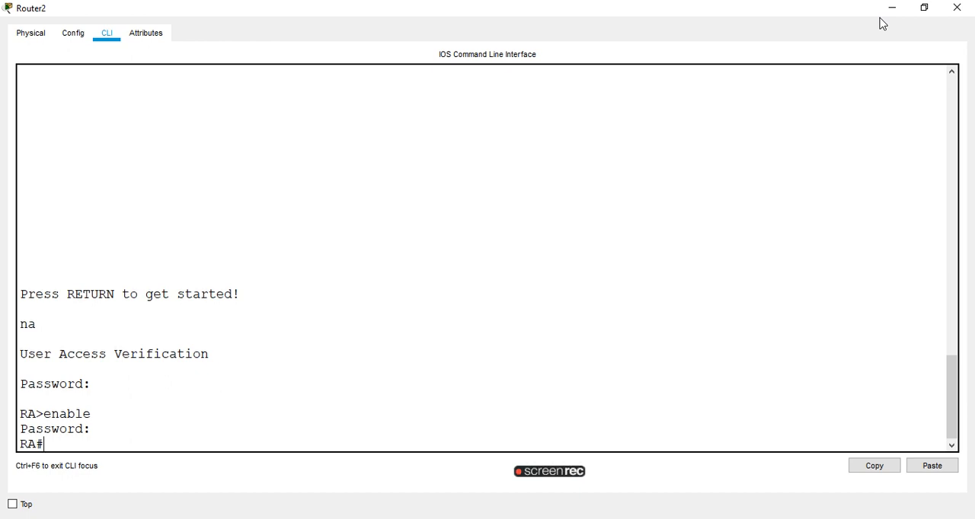
Run sh ip int brief on RA to review its interface addresses and compare them with the topology labels.
type("sh ip int brief")
key("Return")
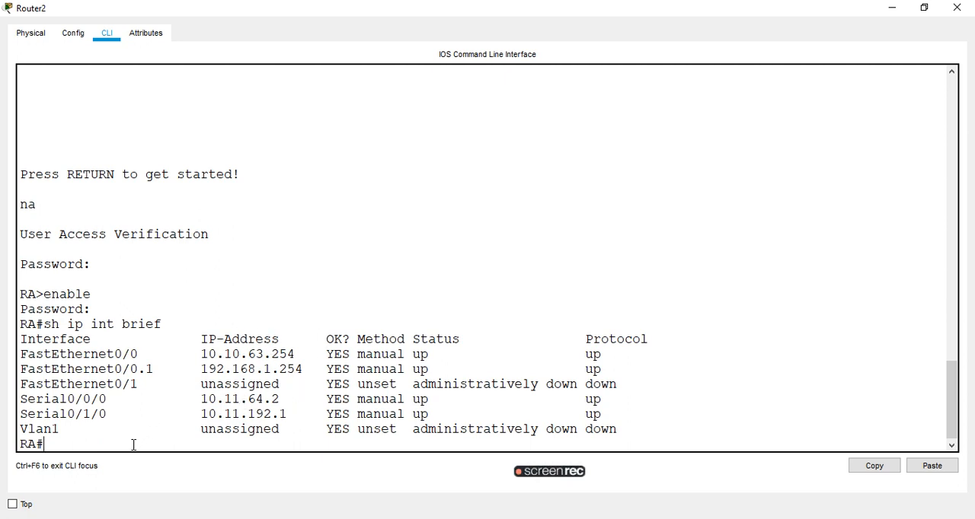
left_click(891, 8)
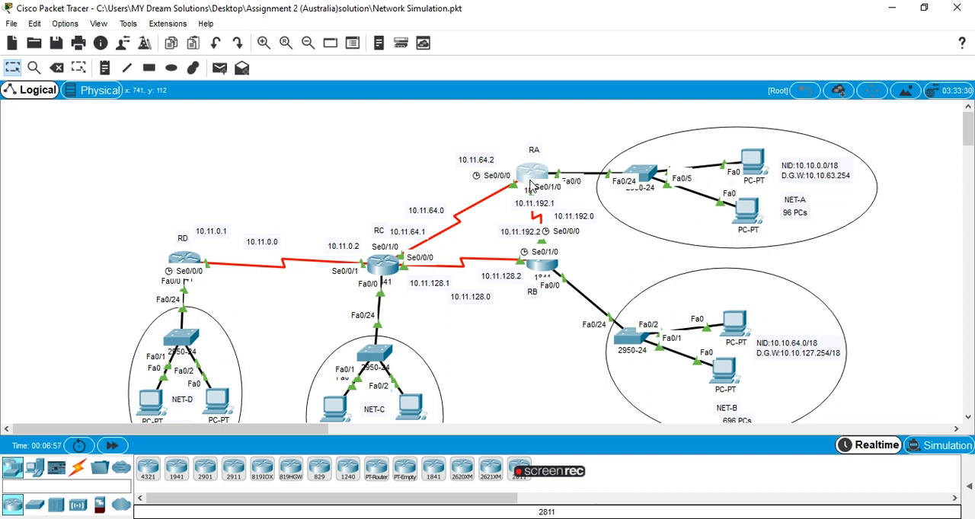
left_click(538, 175)
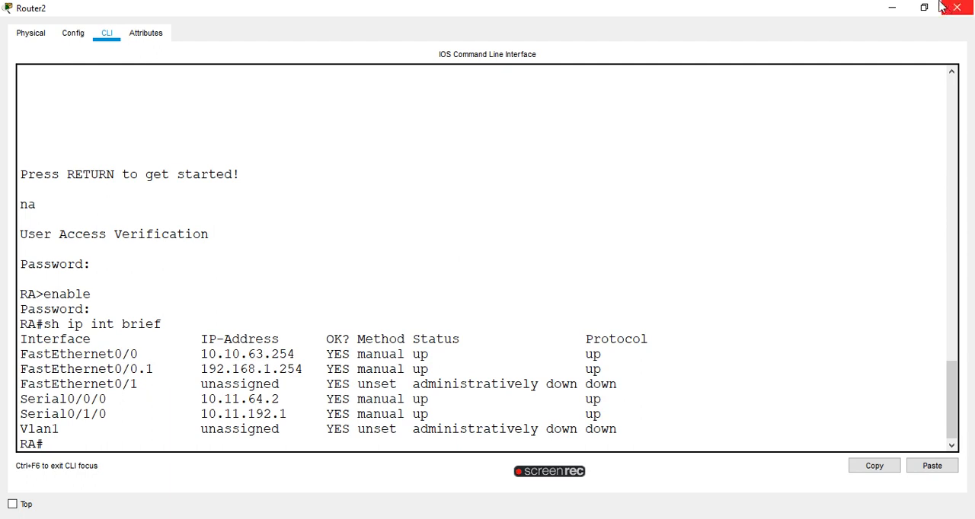
left_click(892, 8)
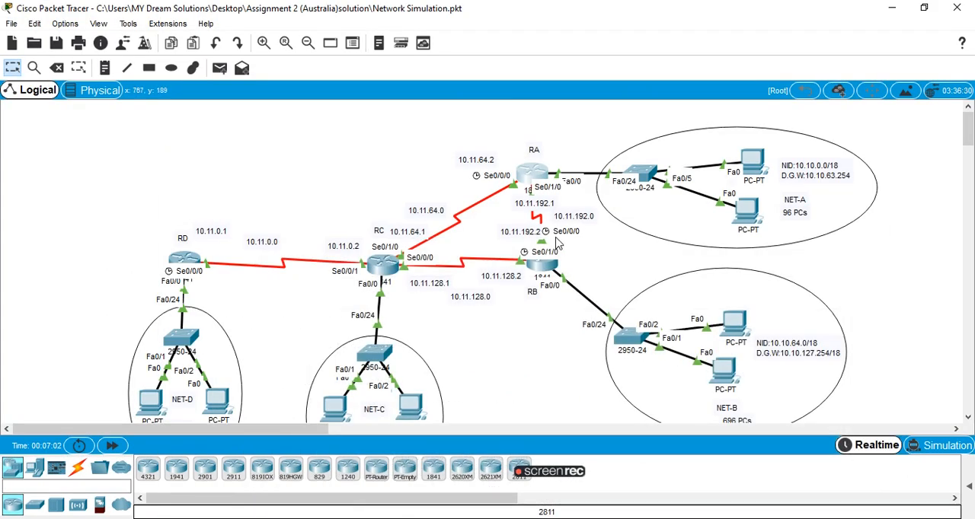
Open the command line of router RB in an enlarged window and log in with the user access password.
left_click(540, 270)
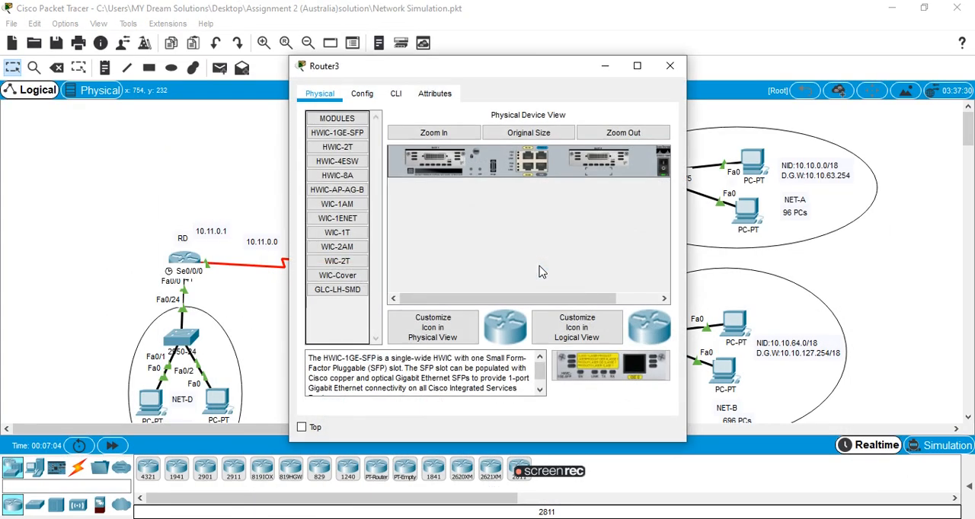
left_click(396, 96)
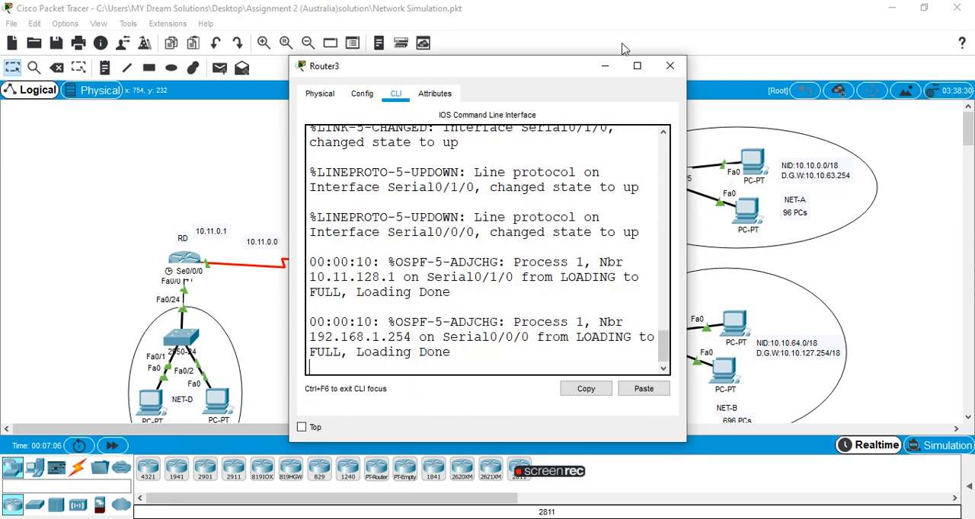
left_click(636, 65)
key("Return")
key("Return")
key("Return")
key("Return")
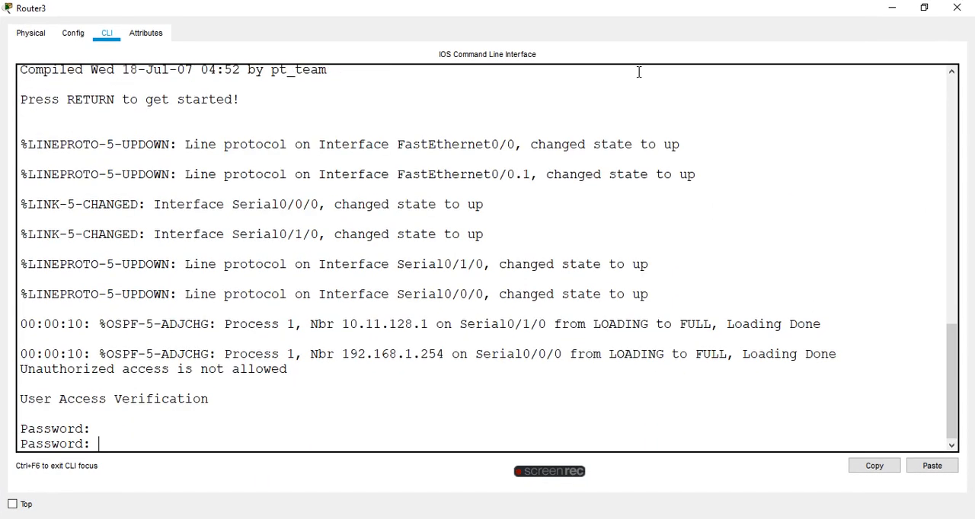
key("Return")
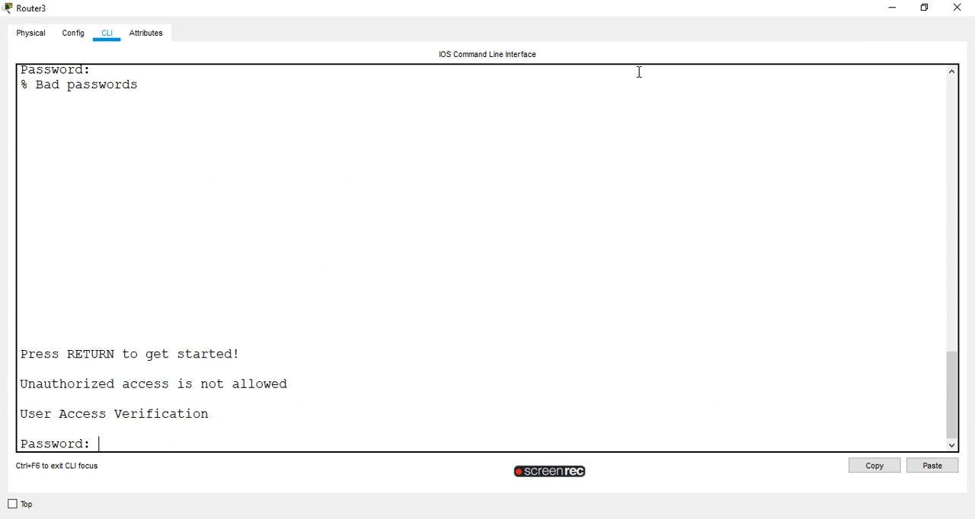
key("Return")
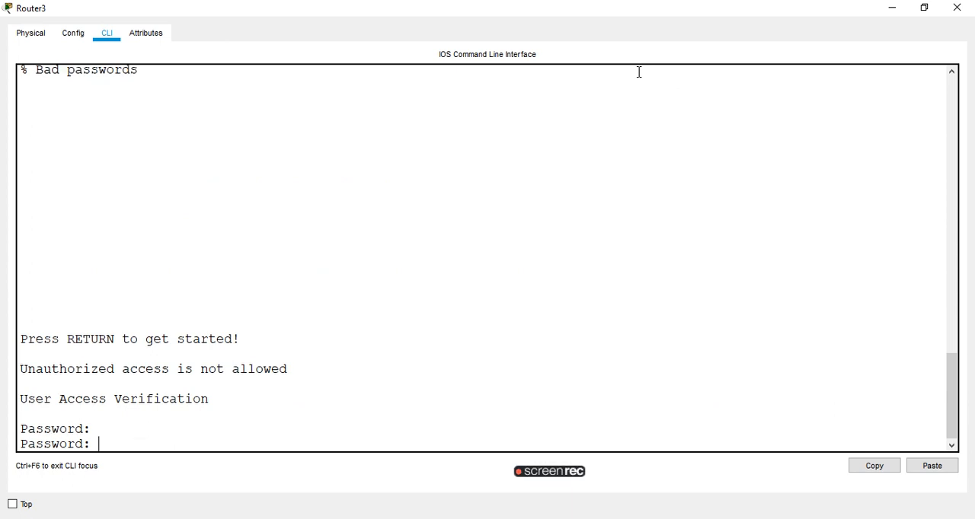
key("Return")
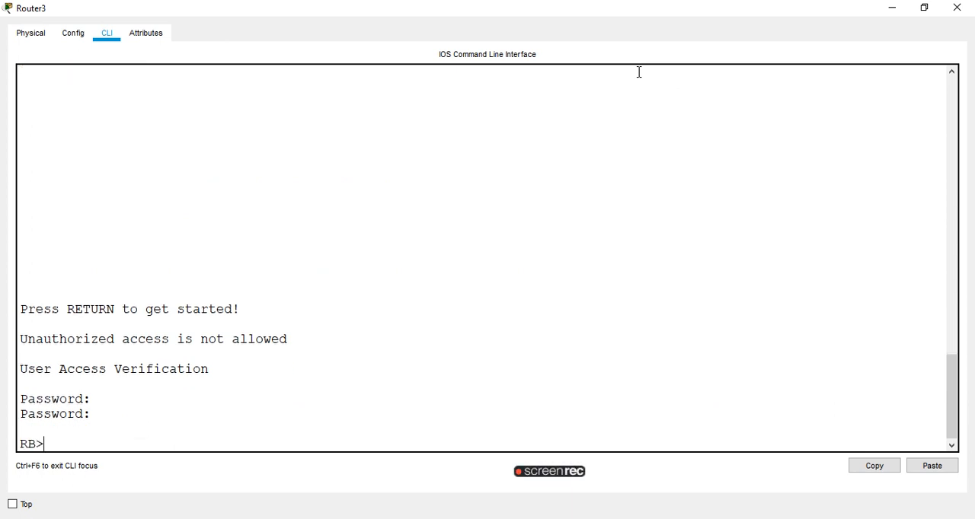
Enter privileged mode on RB with the en command and supply the enable password.
type("en")
key("Return")
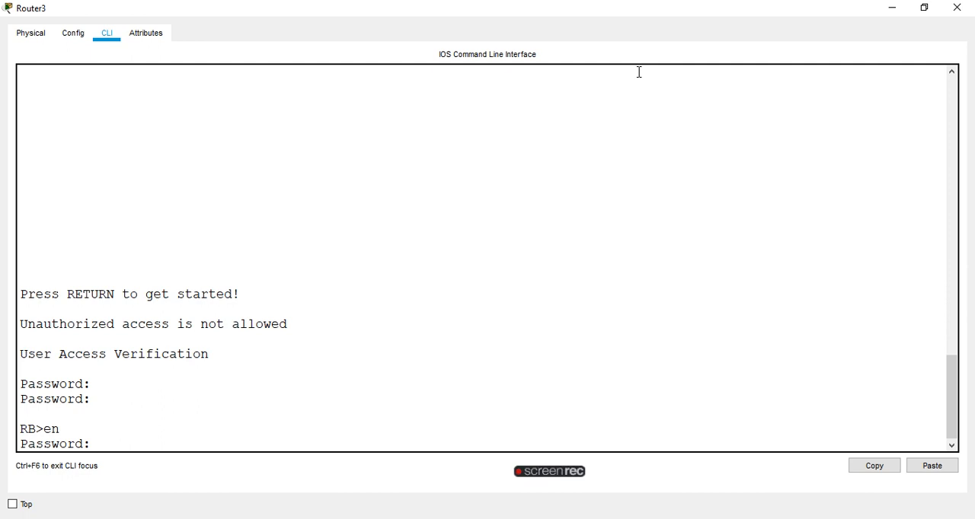
key("Return")
Run sh ip int brief on RB, examine the FastEthernet0/0.1 subinterface address, and return to the topology.
type("sh ip int brief")
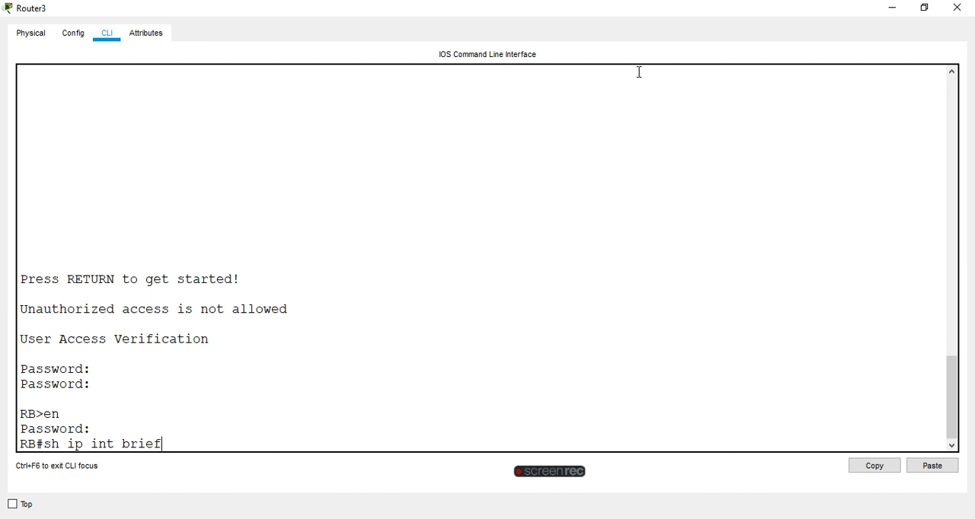
key("Return")
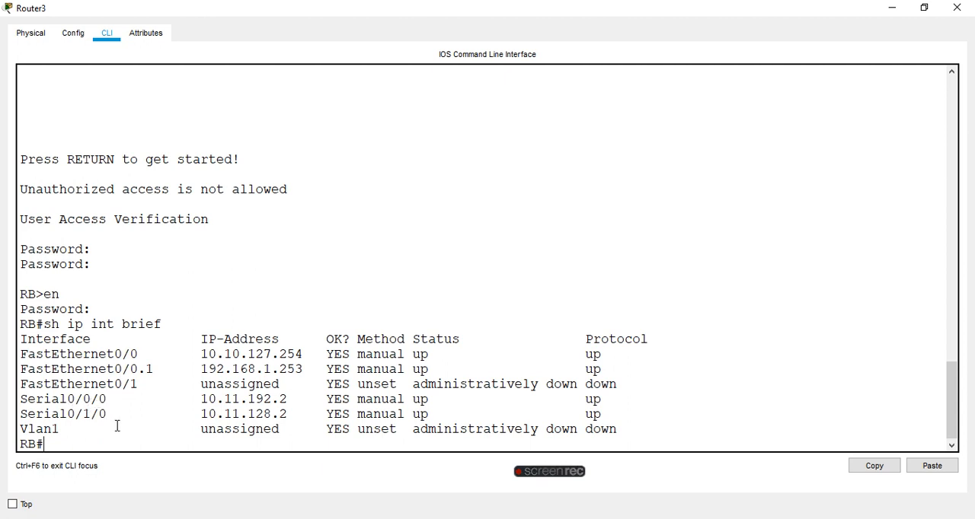
left_click_drag(28, 369, 311, 368)
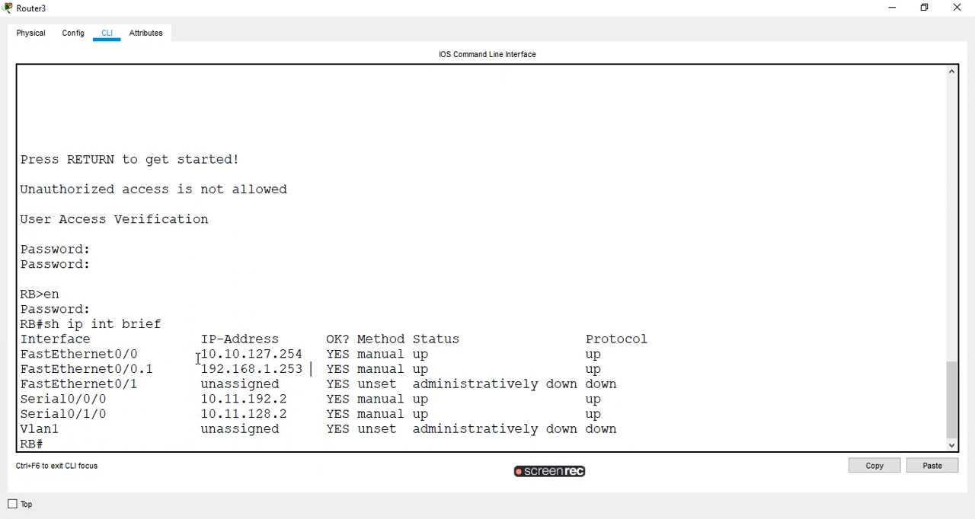
left_click(885, 6)
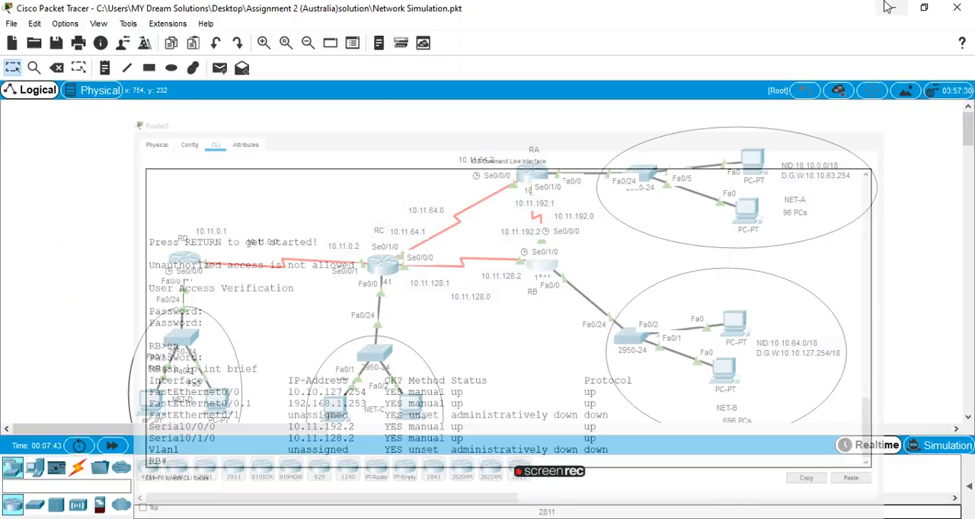
Open the command line of router RC and log in with the user access password.
left_click(377, 262)
left_click(394, 97)
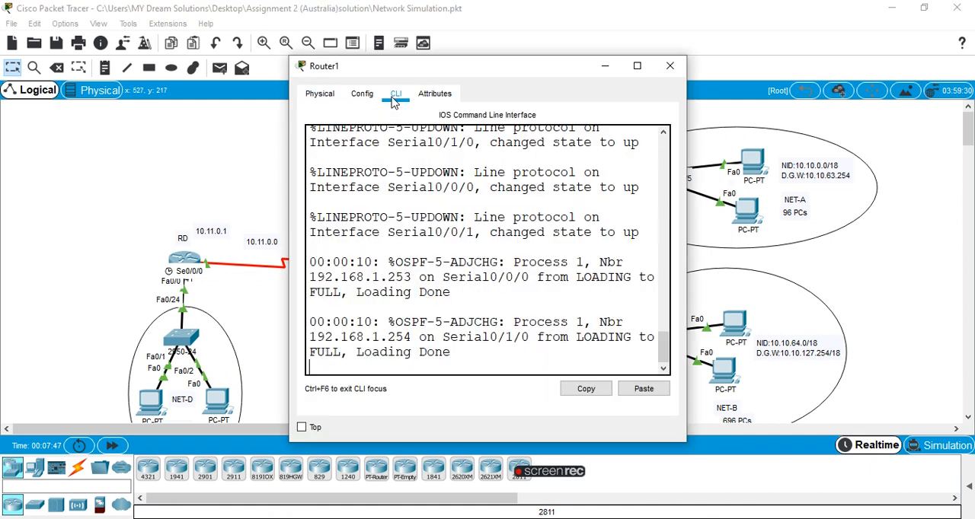
key("Return")
key("Return")
key("Return")
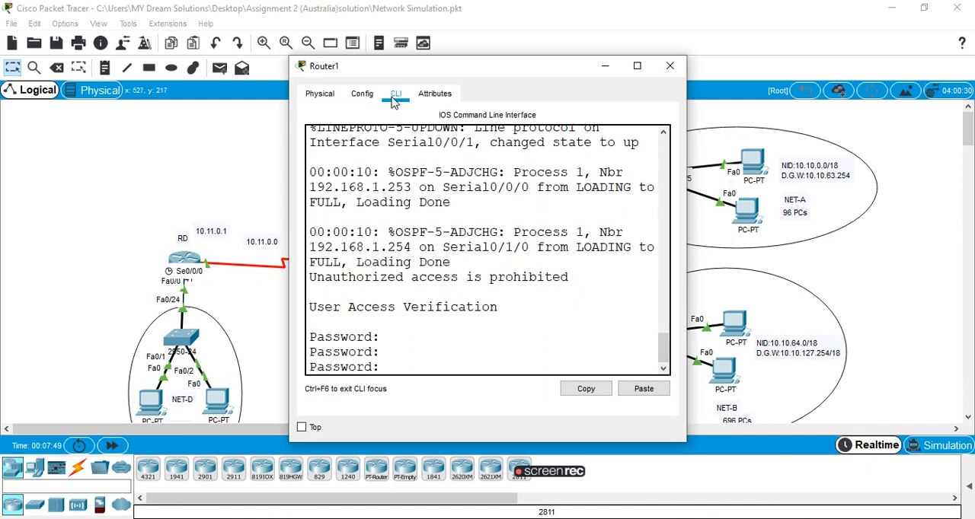
key("Return")
Enter privileged mode on RC with the en command and supply the enable password.
key("Return")
type("e")
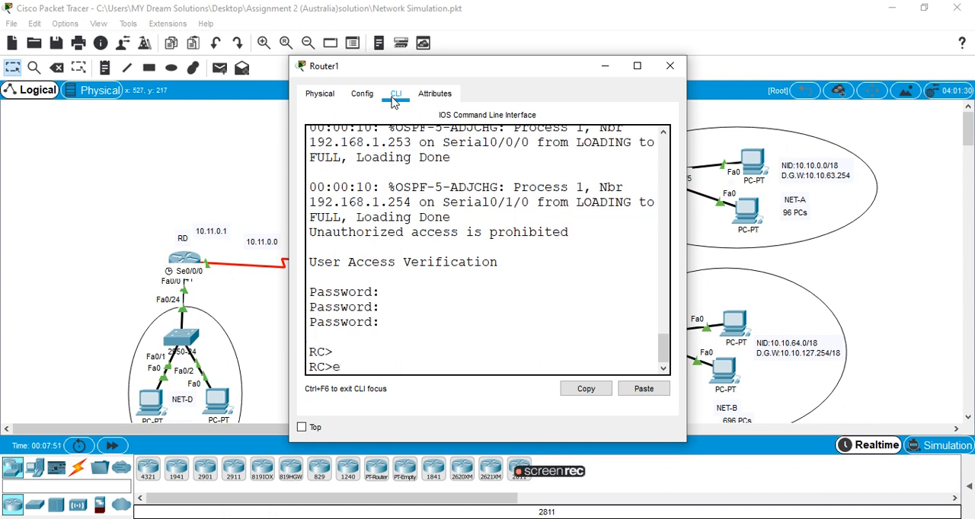
type("n")
key("Return")
Run sh ip int brief on RC, review its interface addresses in an enlarged window, and return to the topology.
key("Return")
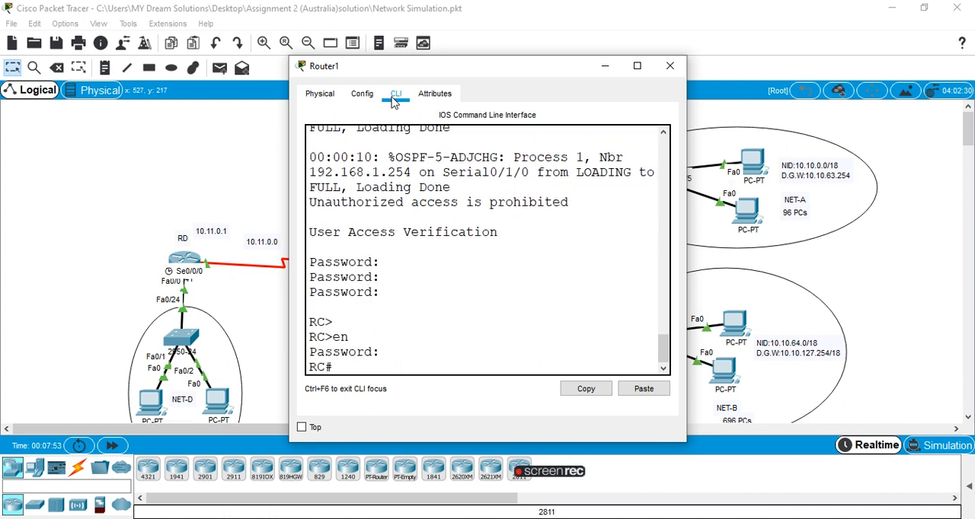
type("sh ip int brief")
key("Return")
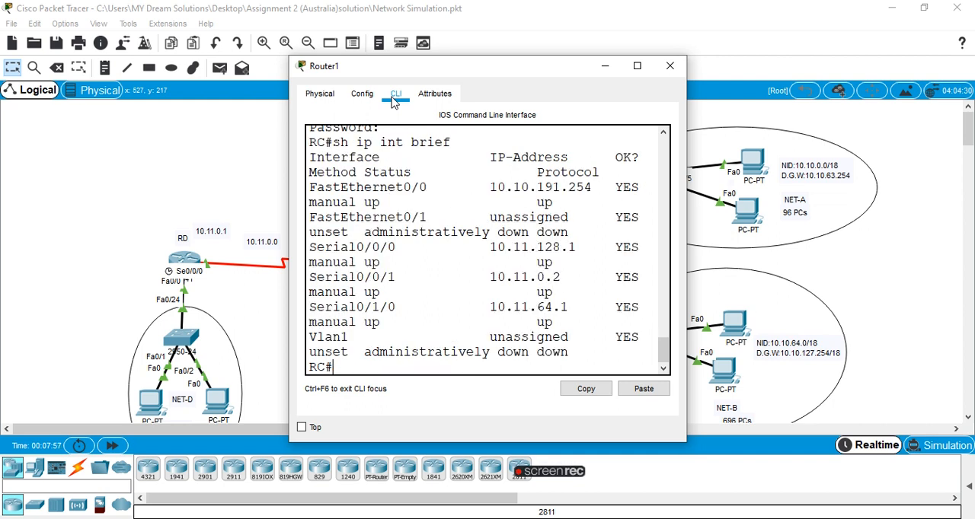
left_click(637, 66)
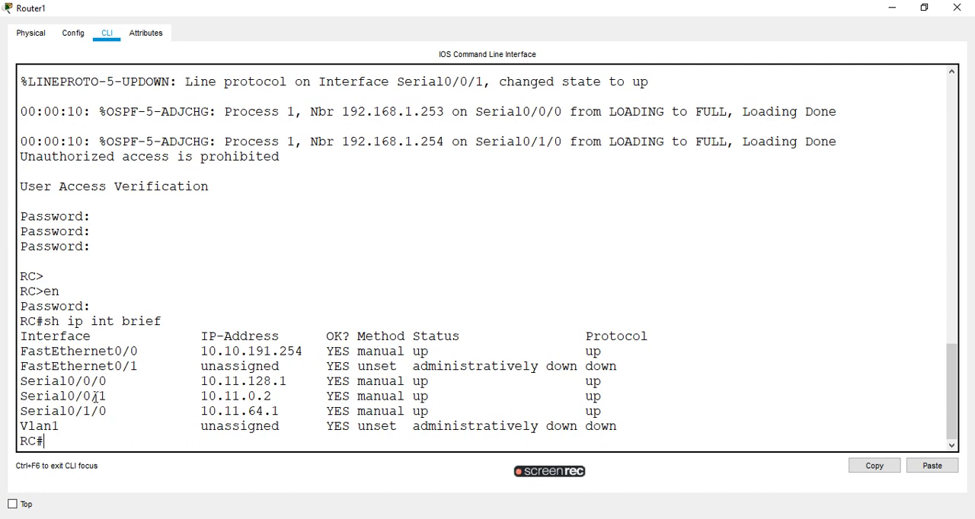
left_click(892, 7)
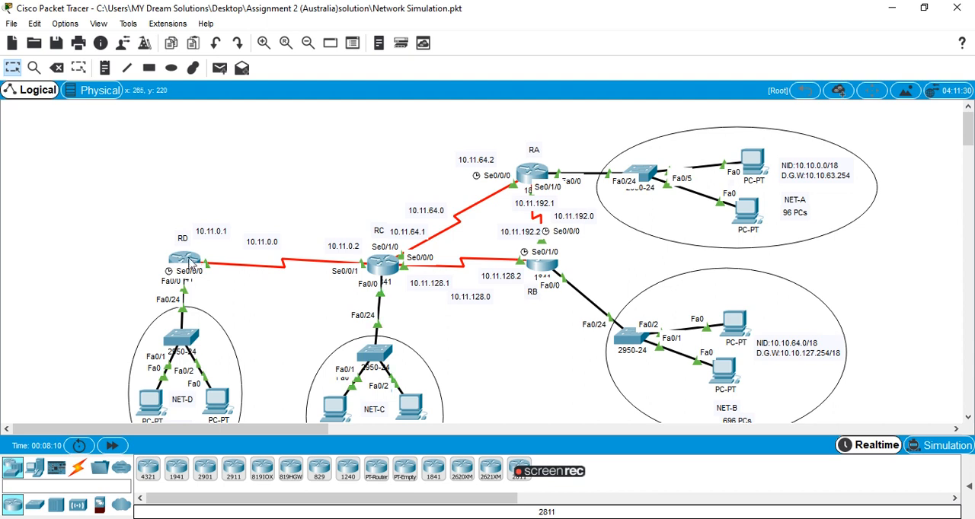
Open the command line of router RD and log in with the user access password.
left_click(185, 262)
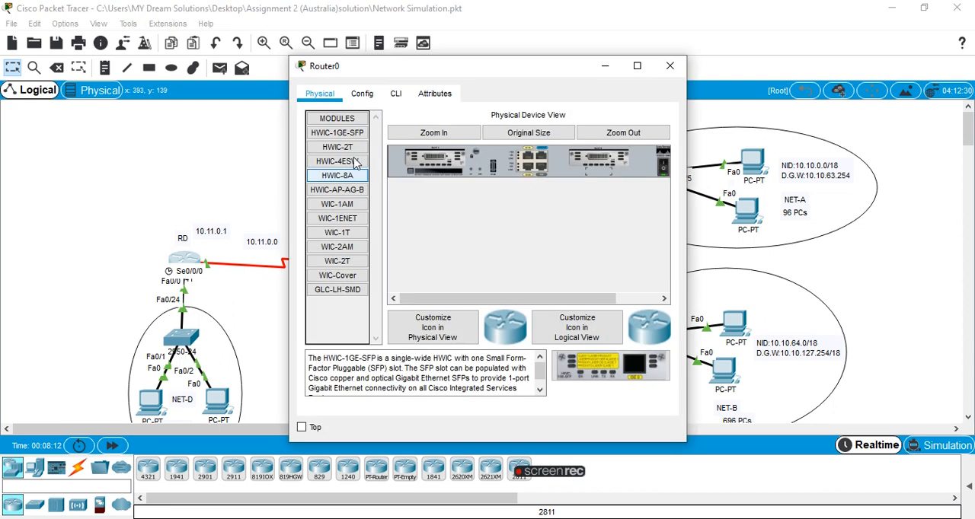
left_click(396, 101)
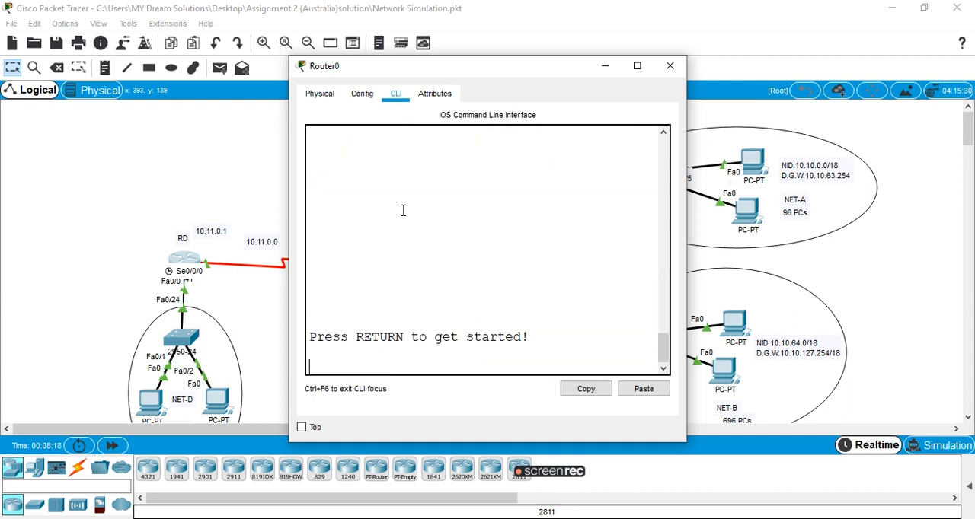
key("Return")
Enter privileged mode on RD with the en command and supply the enable password.
key("Return")
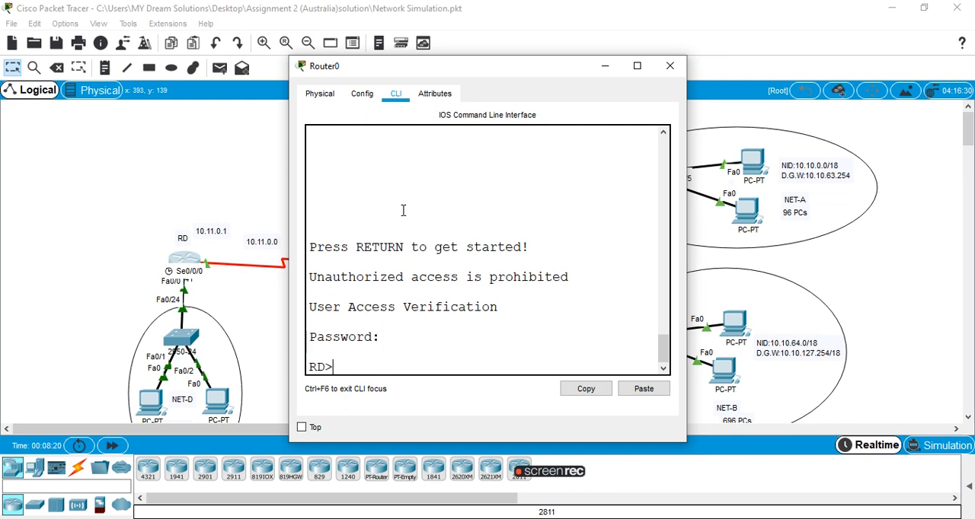
type("en")
key("Return")
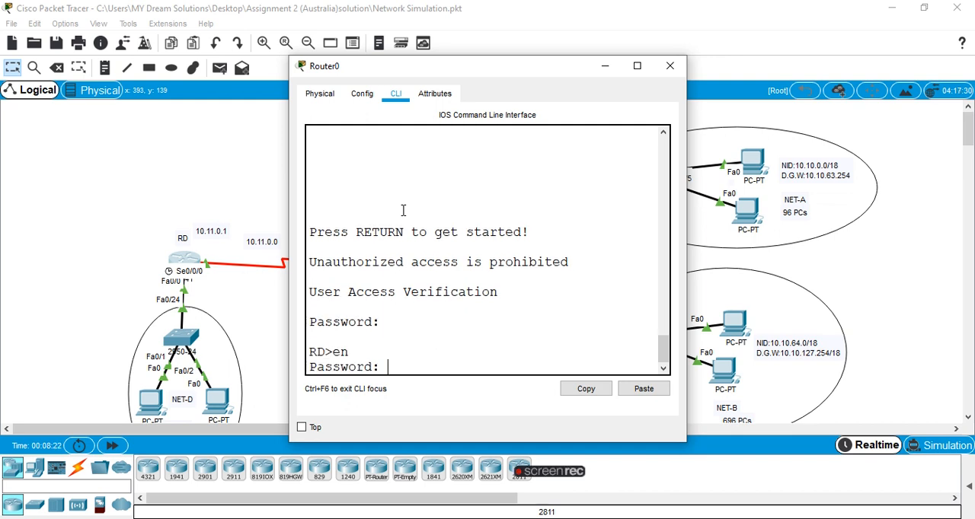
key("Return")
Run sh ip int brief on RD, review its interface addresses in an enlarged window, and return to the topology.
type("sh ip int brie")
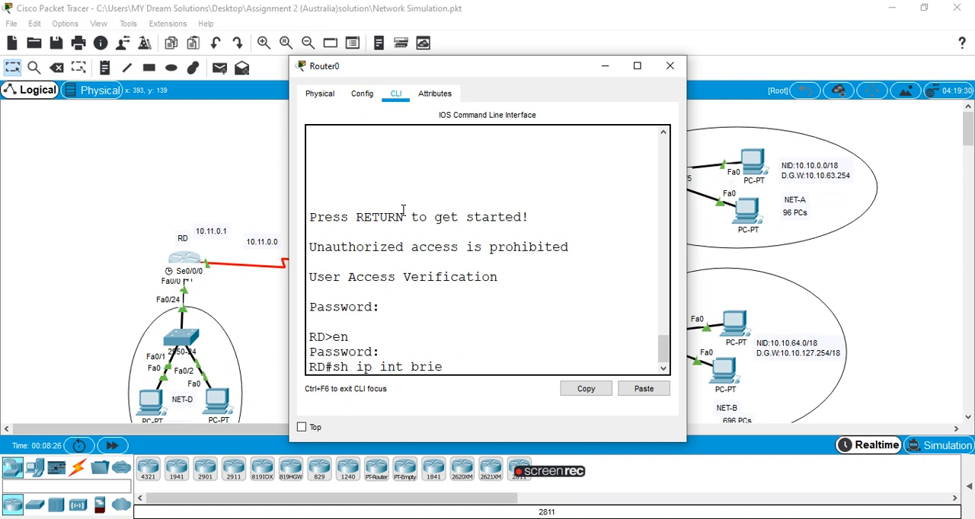
type("f")
key("Return")
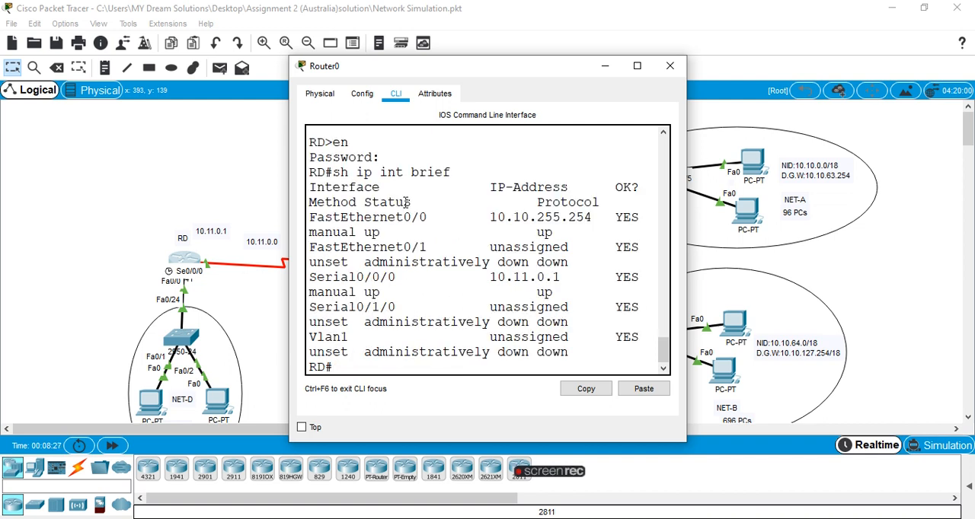
left_click(638, 65)
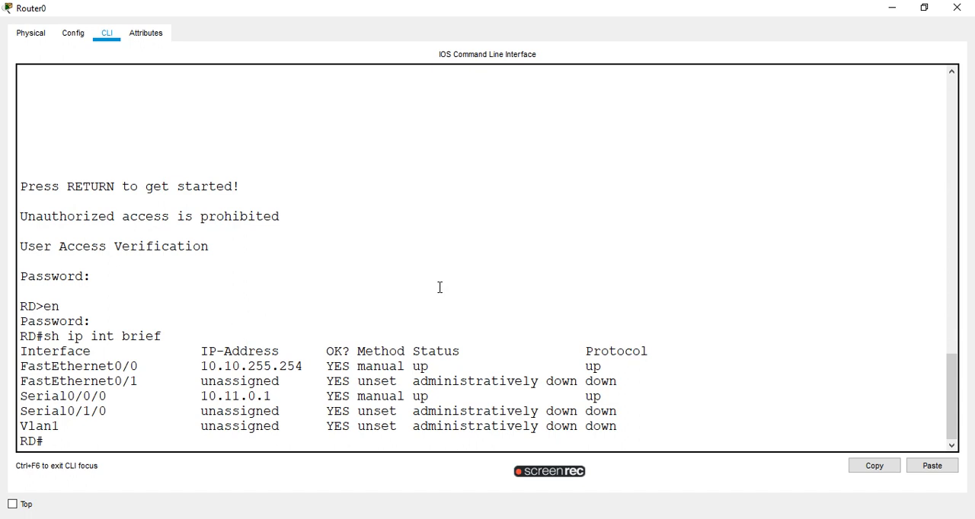
left_click(903, 6)
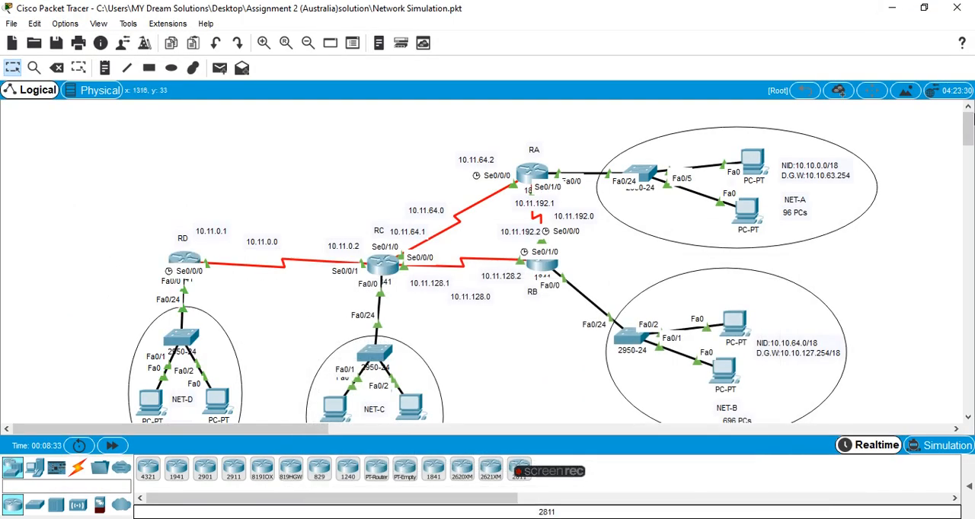
Check the IP configuration of the upper PC in NET-A against the network's labels, then close its window.
scroll(969, 121, "down", 2)
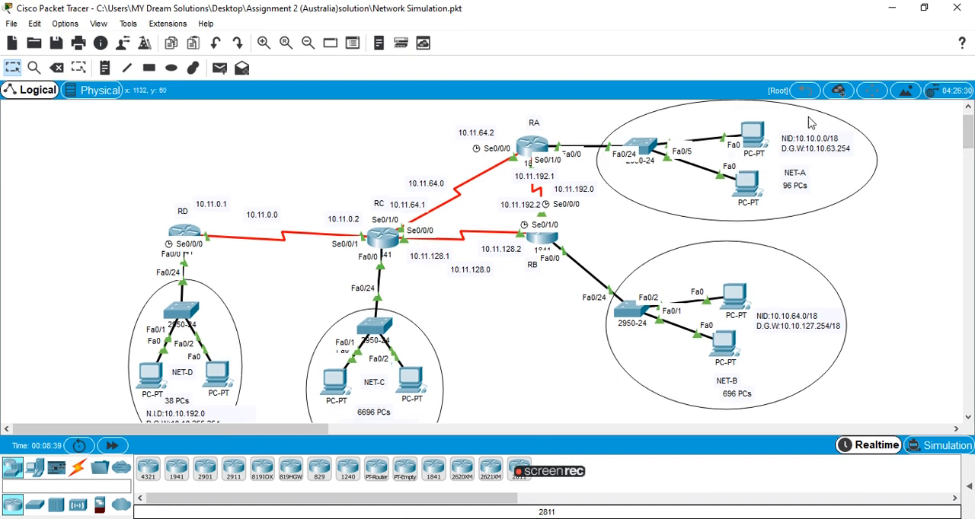
left_click(750, 139)
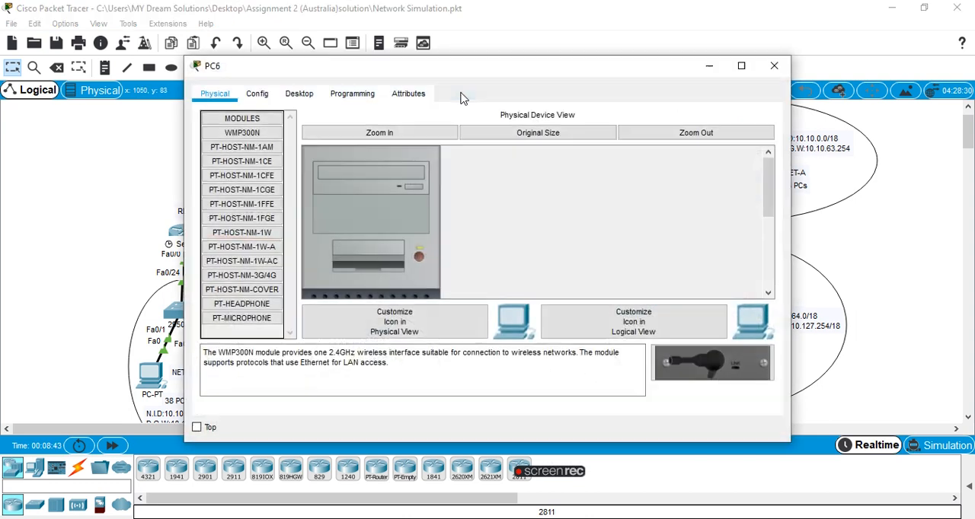
left_click(305, 93)
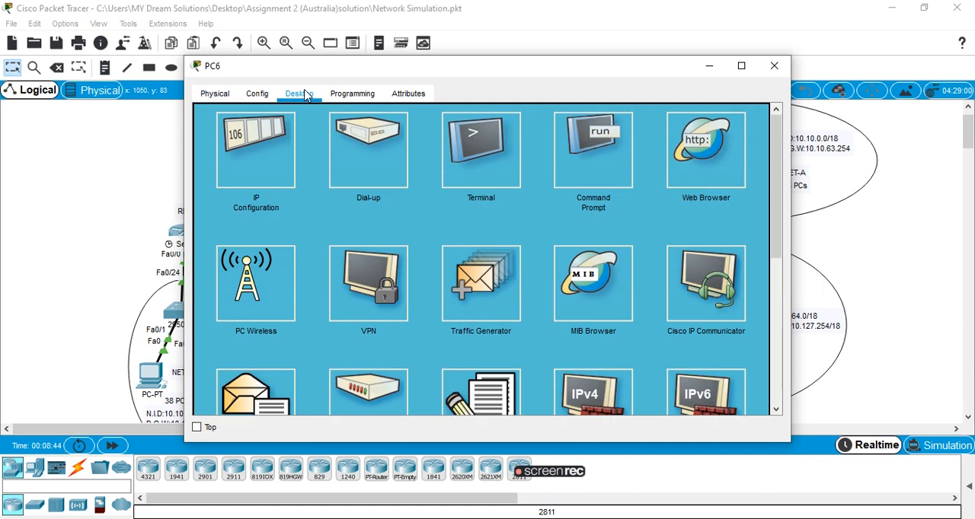
left_click(261, 134)
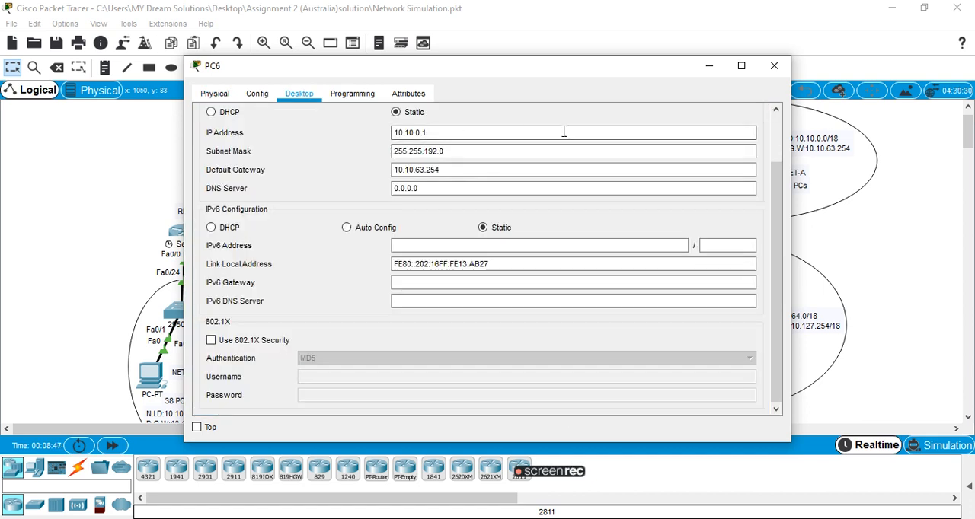
left_click(774, 67)
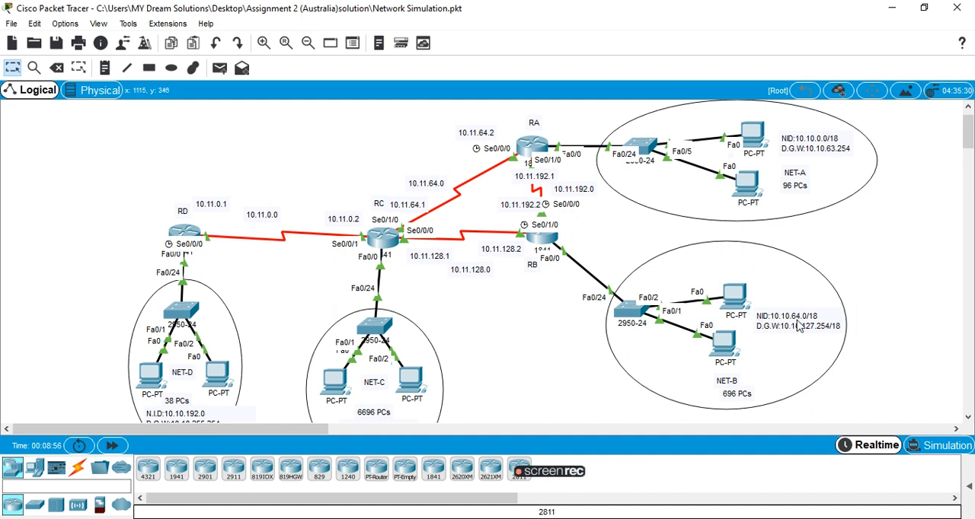
Check the IP address, subnet mask and default gateway of the upper PC in NET-B, and close its window.
left_click(736, 296)
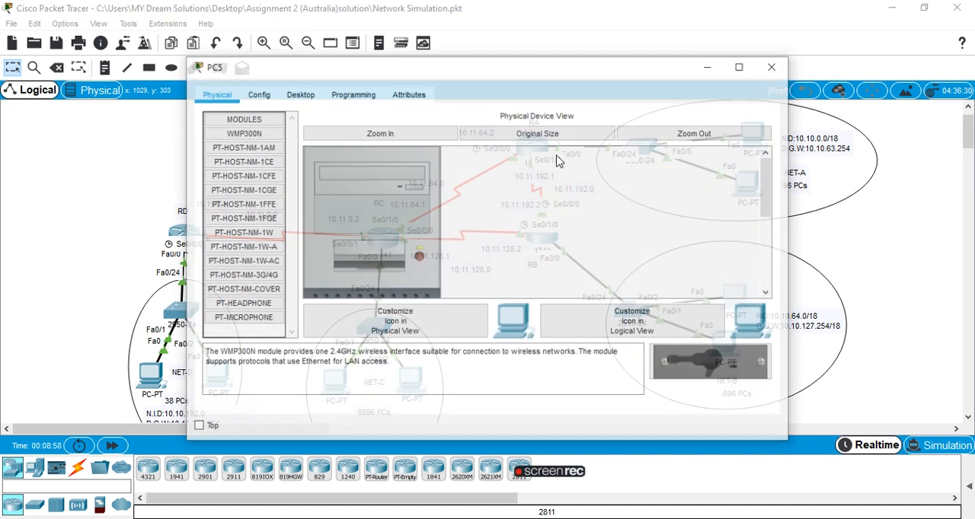
left_click(308, 97)
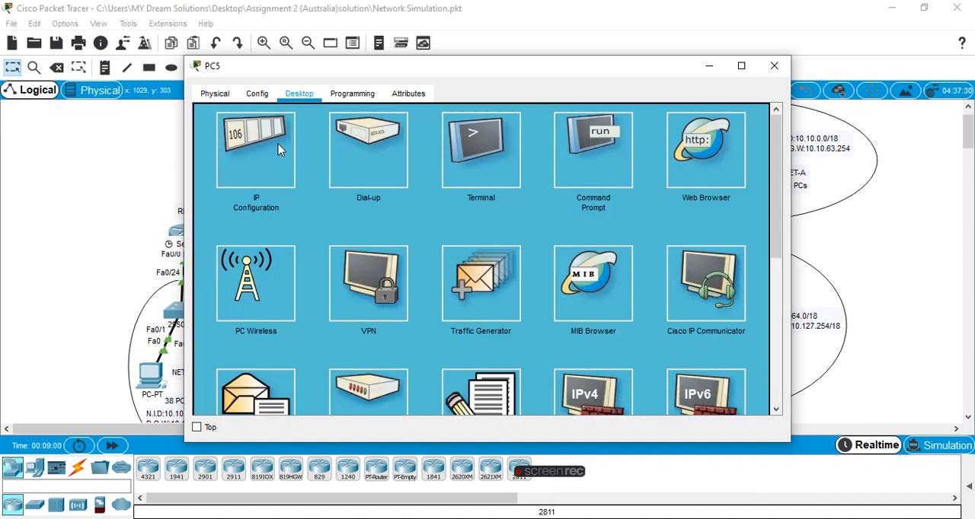
left_click(282, 145)
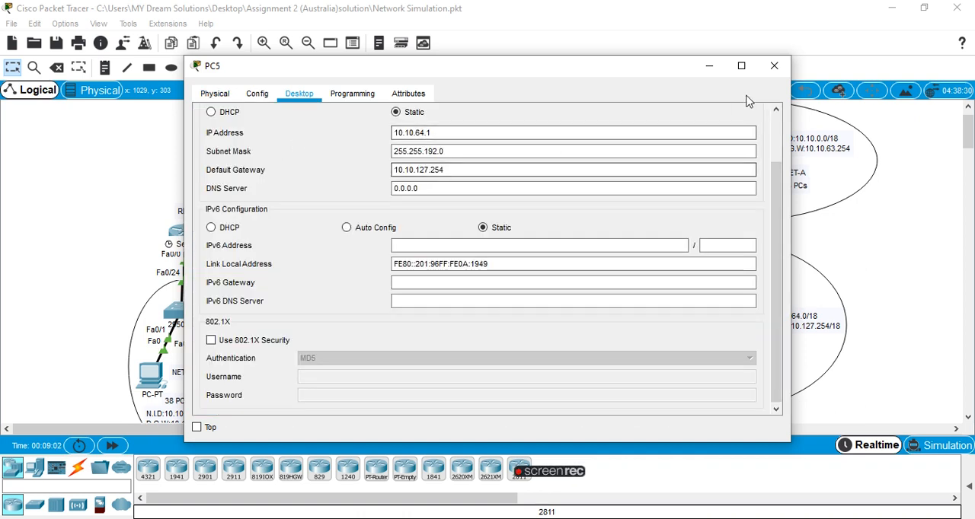
left_click(773, 65)
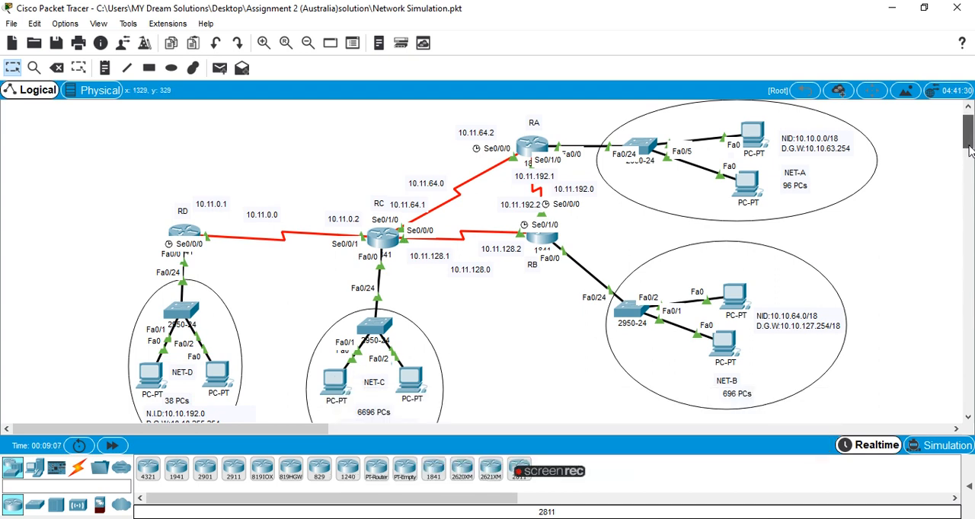
Review the static IP settings of the left PC in NET-C and close its window.
left_click_drag(969, 150, 970, 154)
left_click(332, 345)
left_click(299, 94)
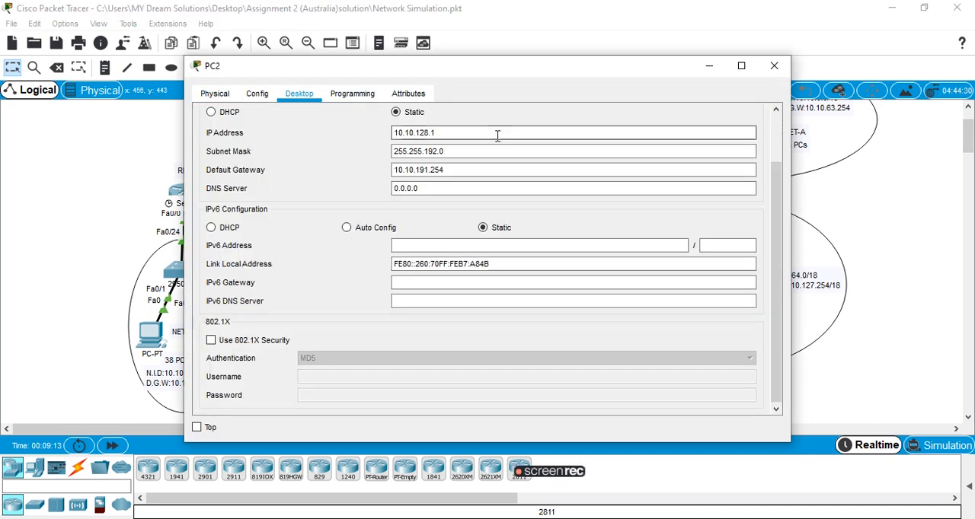
left_click(774, 67)
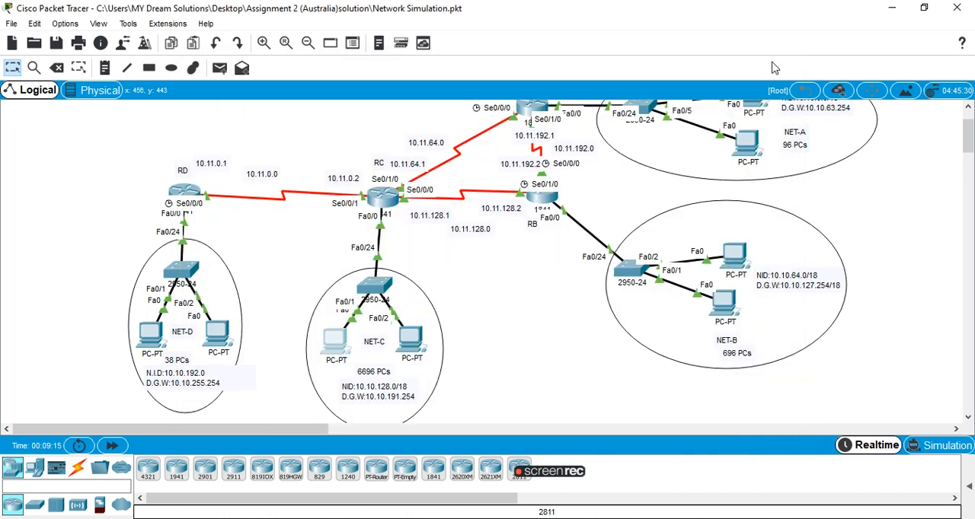
Inspect the IP configuration of the left PC in NET-D, including its default gateway, and close its window.
left_click(151, 343)
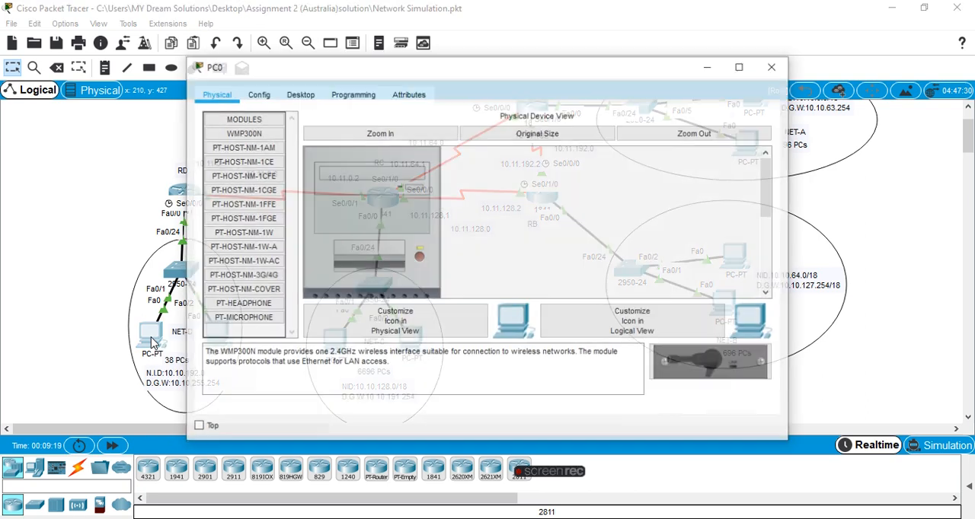
left_click(316, 103)
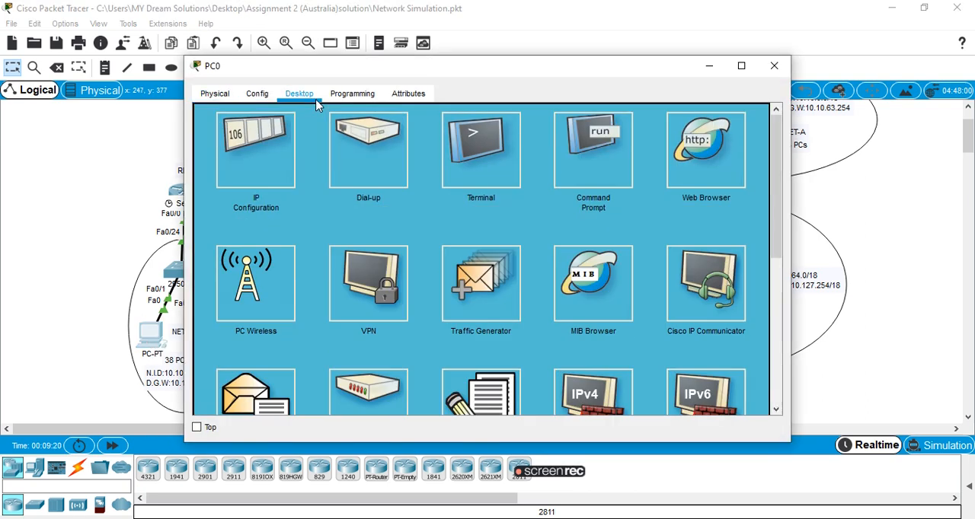
left_click(266, 155)
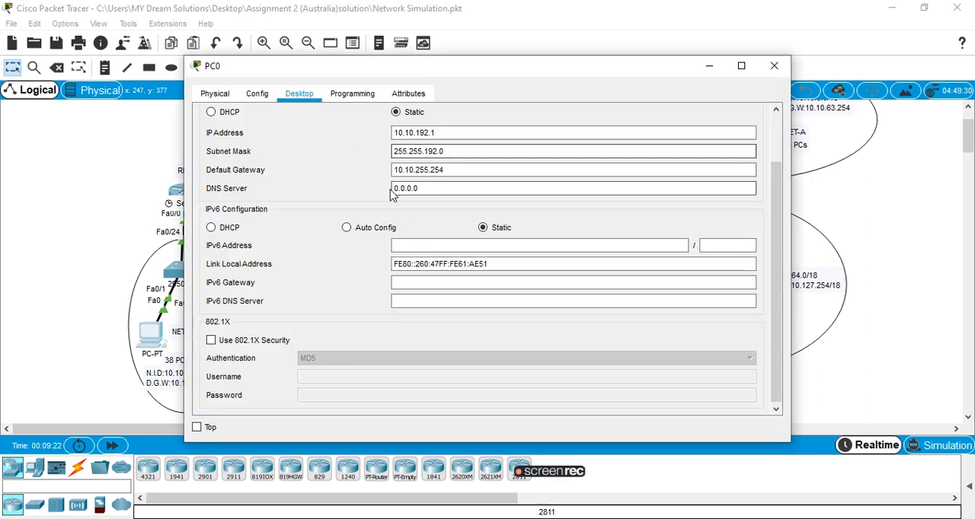
left_click(774, 65)
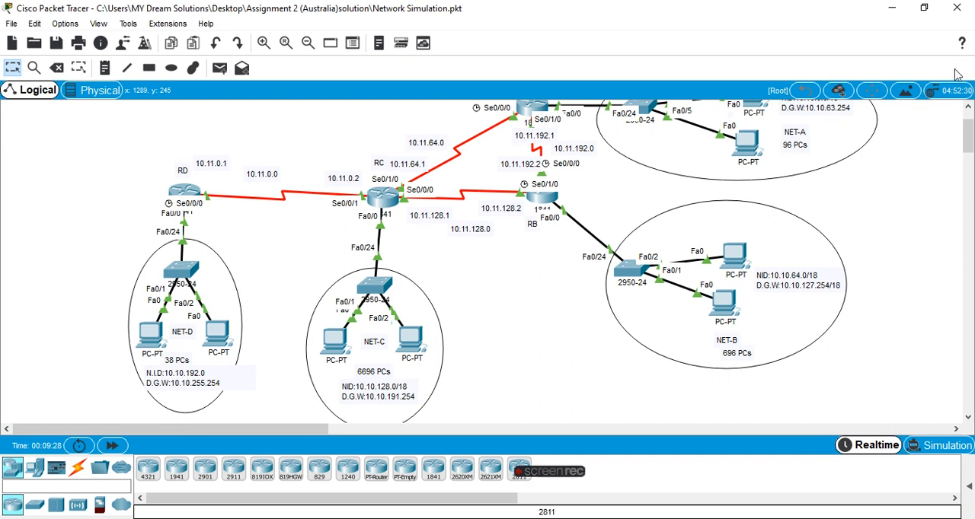
Review the interface summary in router RA's command line, then minimize its window to return to the topology.
scroll(967, 145, "up", 2)
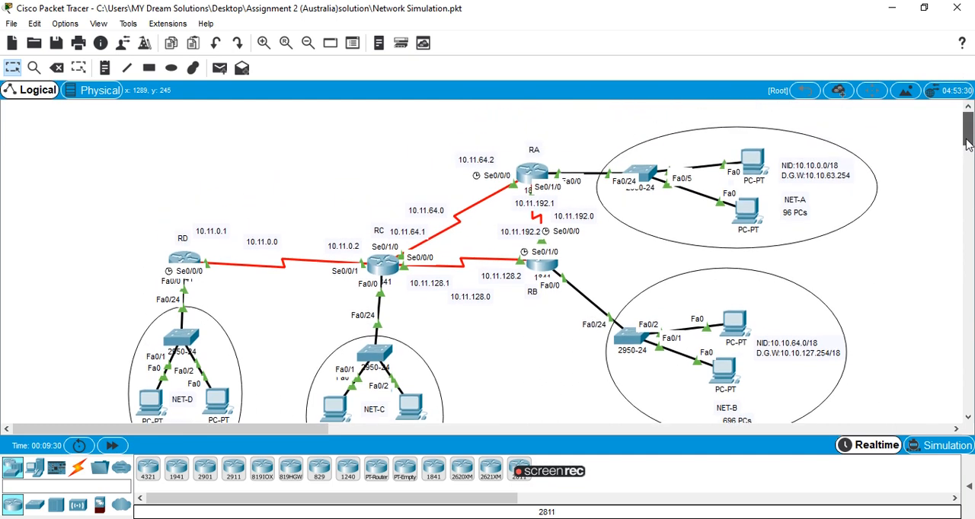
left_click_drag(967, 145, 966, 160)
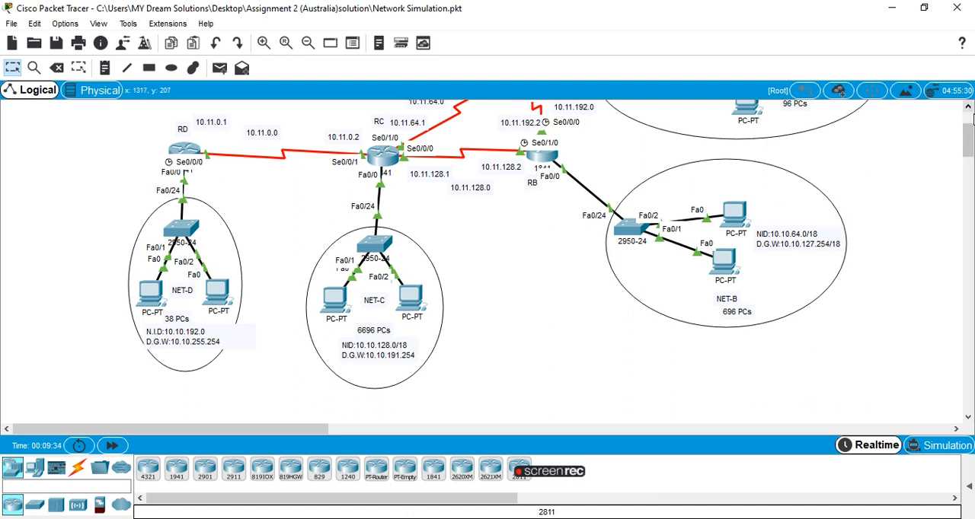
left_click_drag(971, 139, 970, 129)
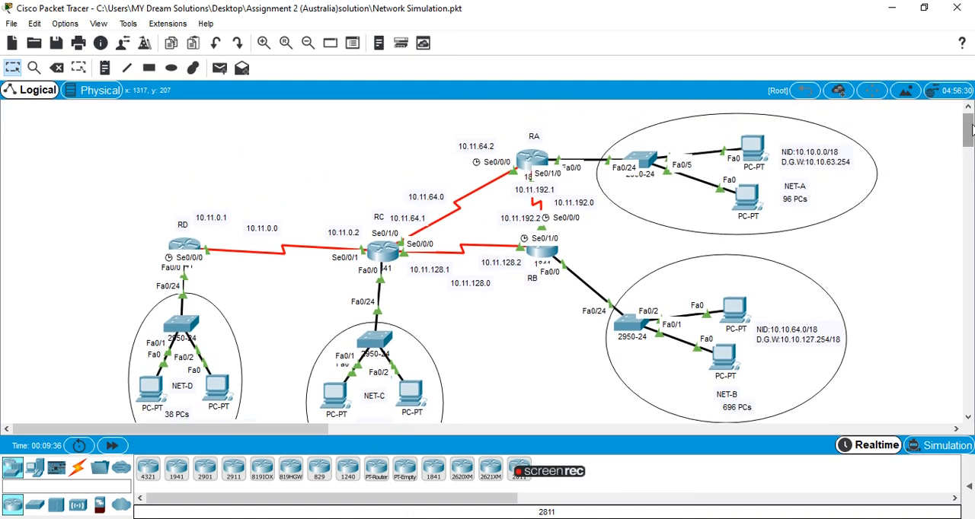
left_click(528, 160)
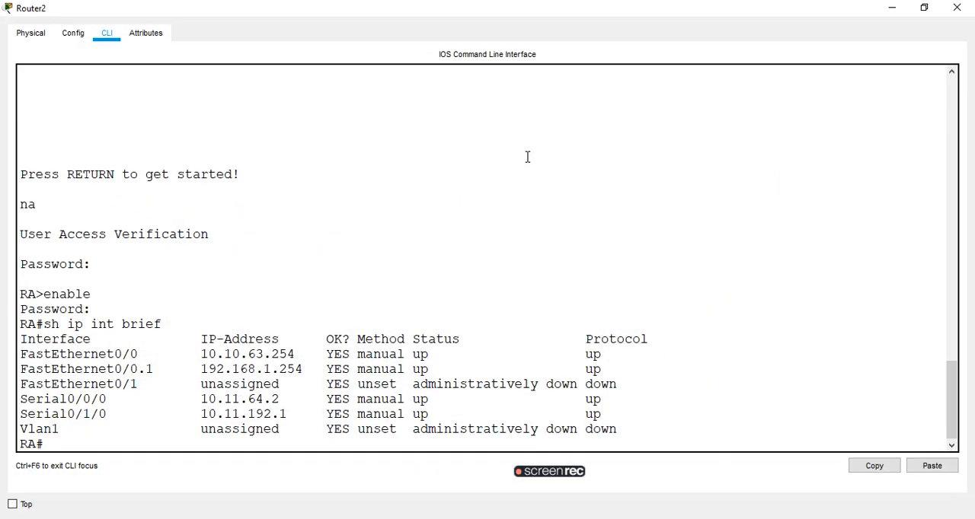
left_click(891, 7)
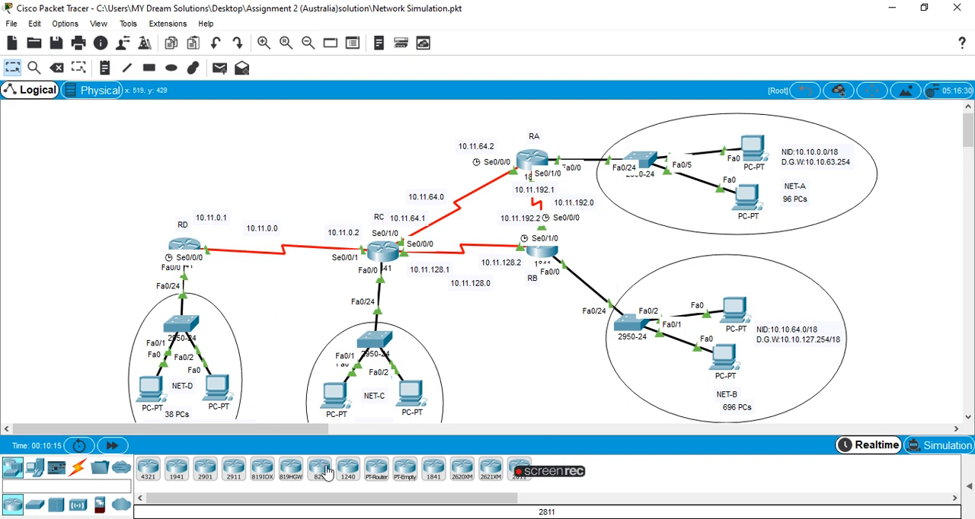
Run sh ip route on router RA and highlight the directly connected routes on FastEthernet0/0, Serial0/0/0 and Serial0/1/0.
left_click(524, 159)
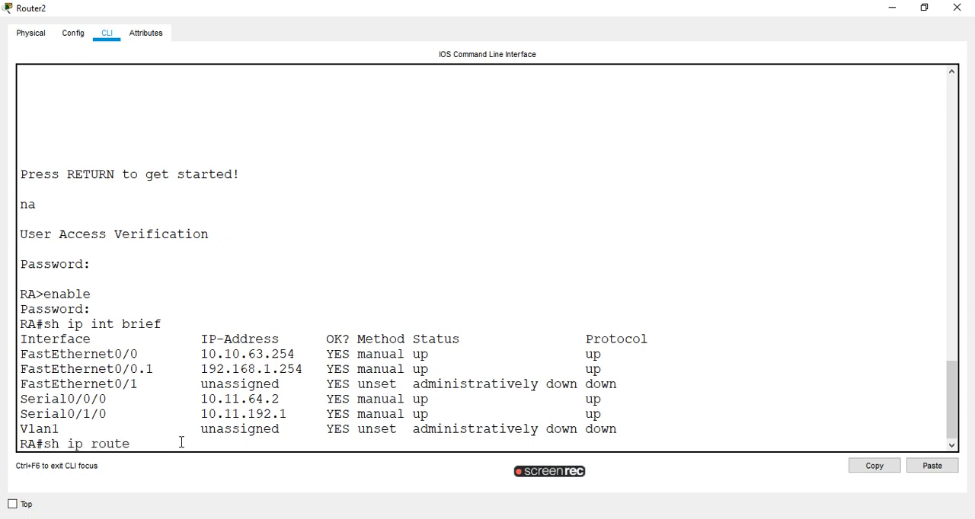
key("Return")
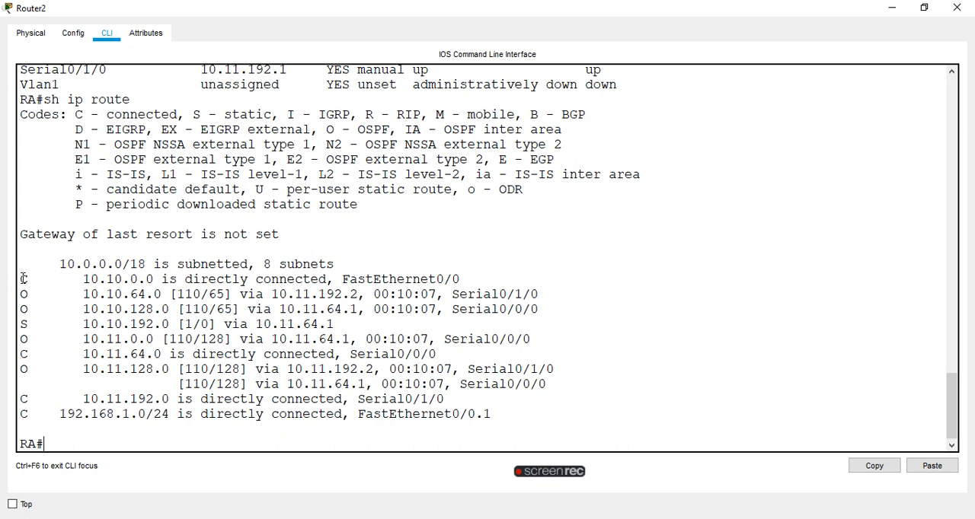
left_click_drag(23, 279, 476, 282)
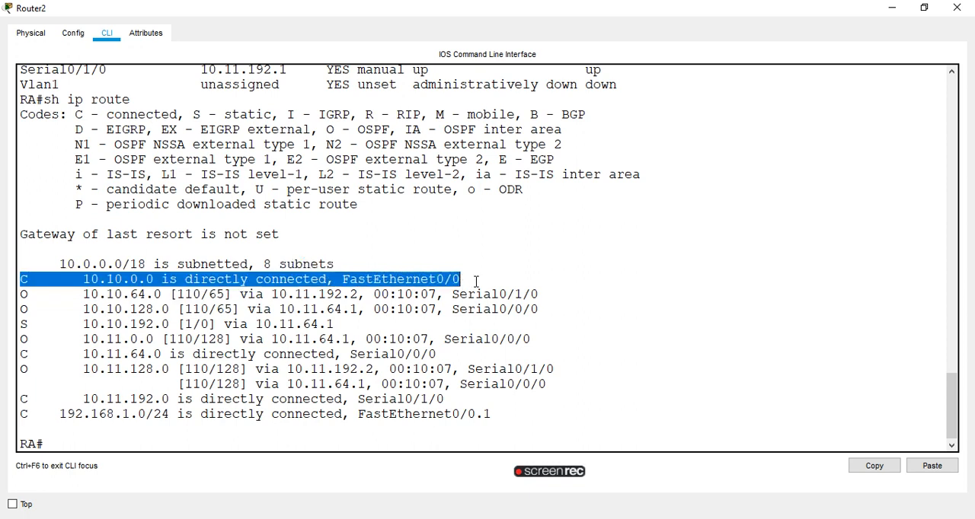
left_click(21, 354)
left_click_drag(25, 354, 335, 354)
left_click_drag(22, 399, 445, 399)
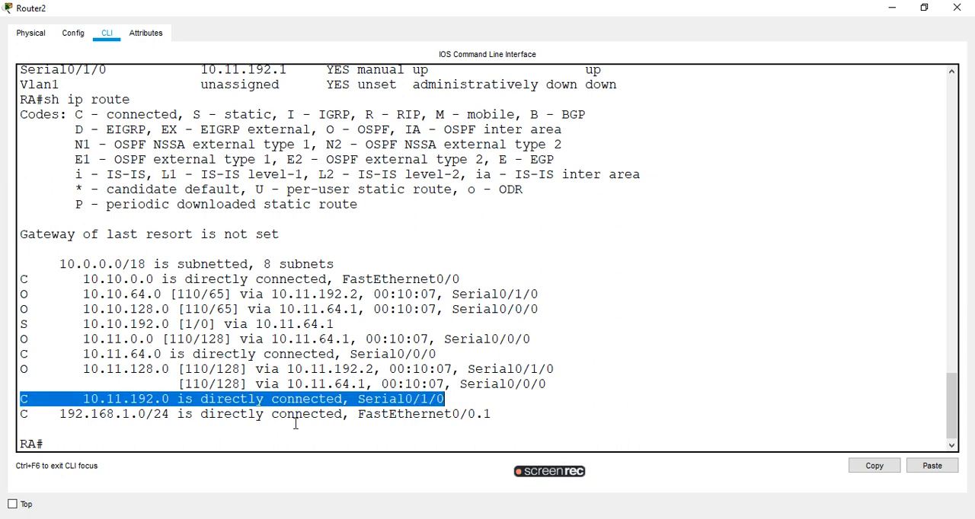
left_click(237, 433)
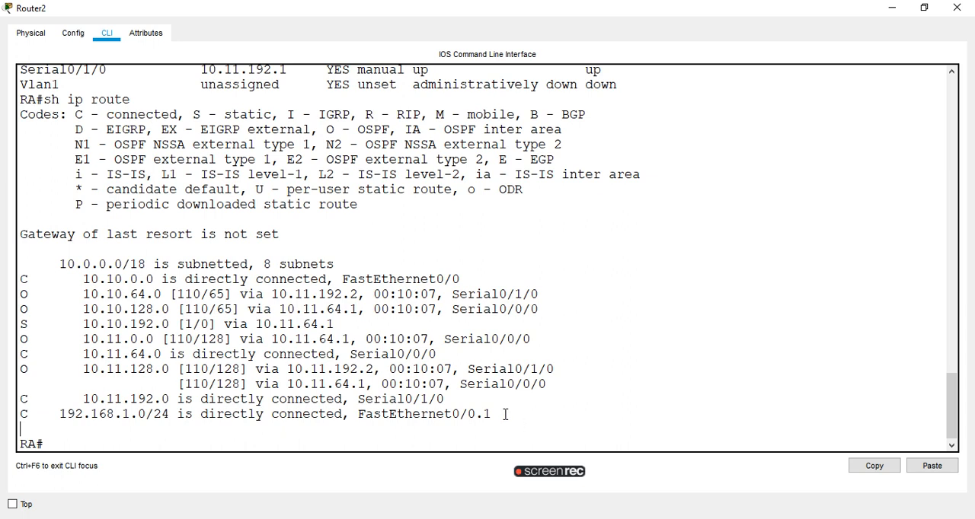
Examine the connected 192.168.1.0/24 route in RA's routing table, then minimize the router window.
left_click_drag(493, 413, 207, 416)
left_click(76, 426)
left_click_drag(76, 425, 60, 421)
left_click(79, 374)
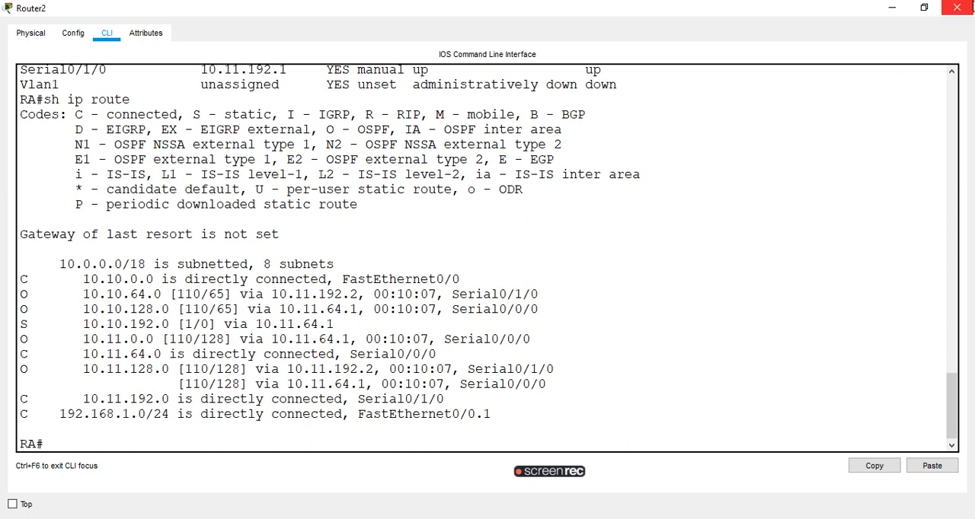
left_click(891, 7)
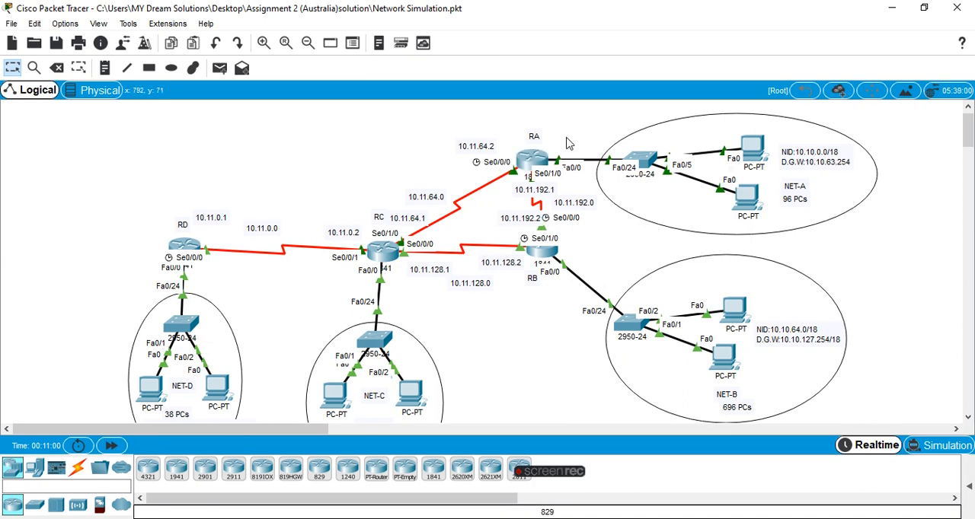
Revisit RA's routing table, highlight the static route to 10.10.192.0, and minimize the window.
left_click(541, 158)
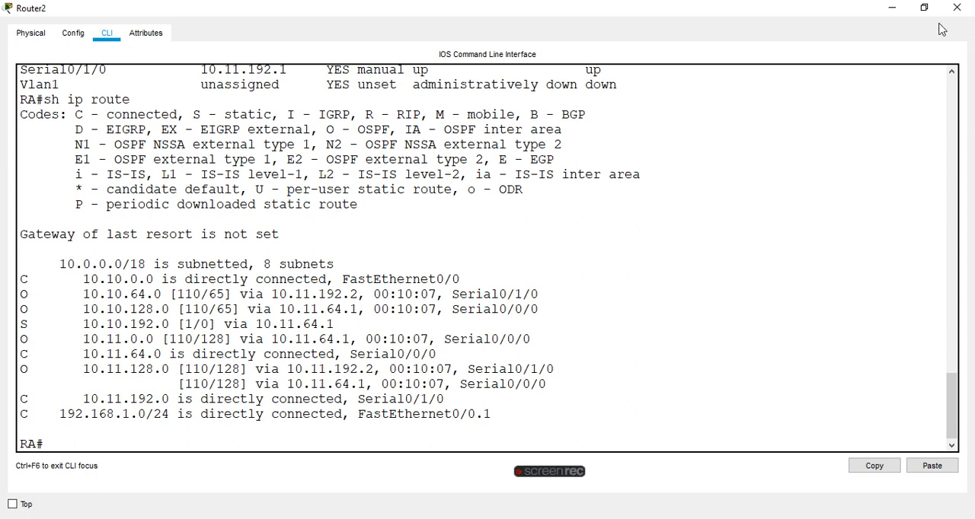
left_click(892, 7)
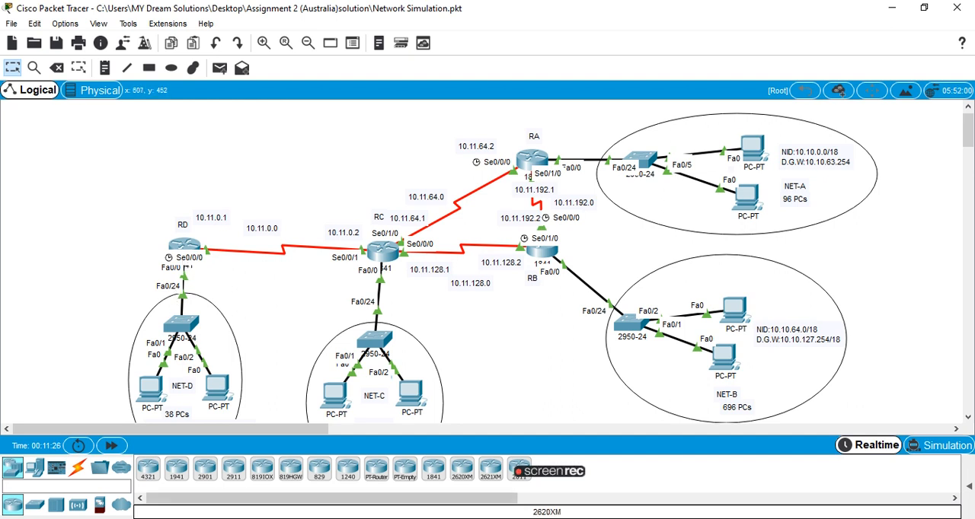
mouse_move(601, 518)
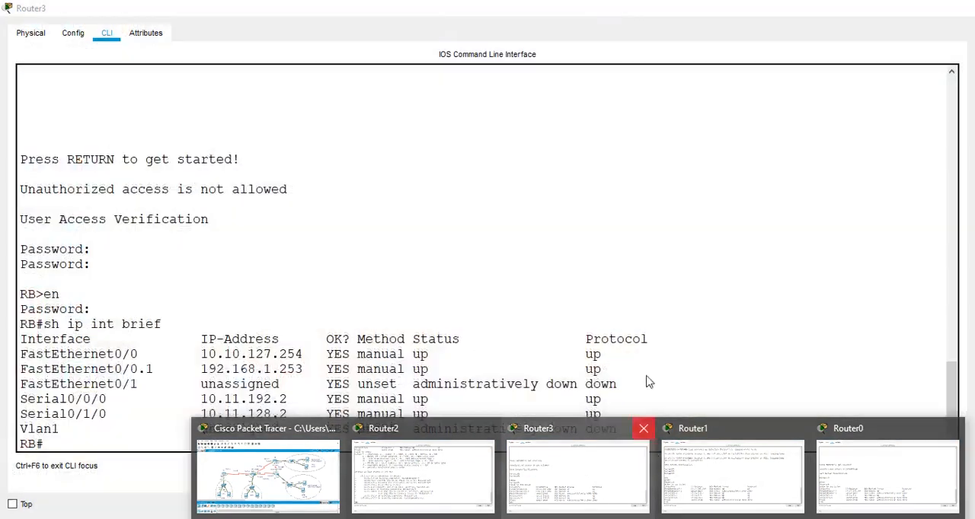
left_click(531, 157)
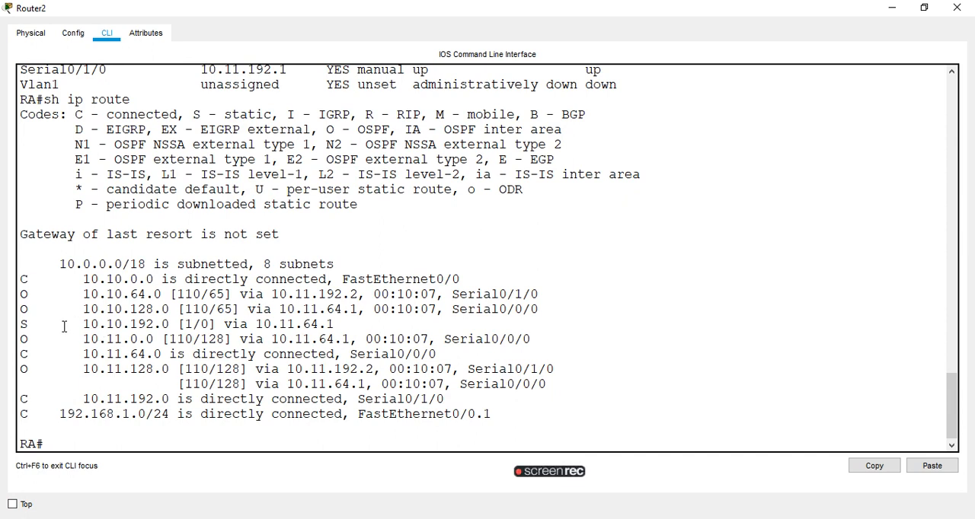
left_click_drag(22, 324, 339, 324)
left_click(831, 141)
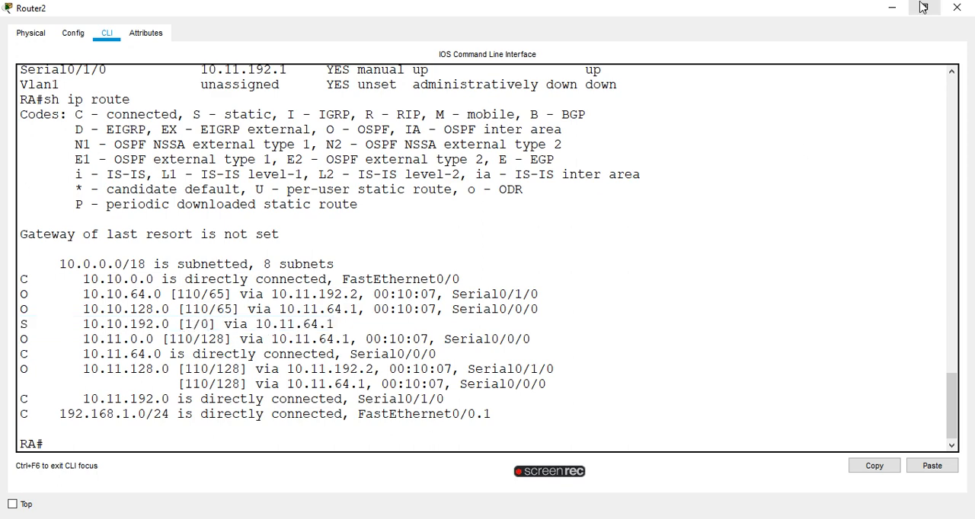
left_click(892, 8)
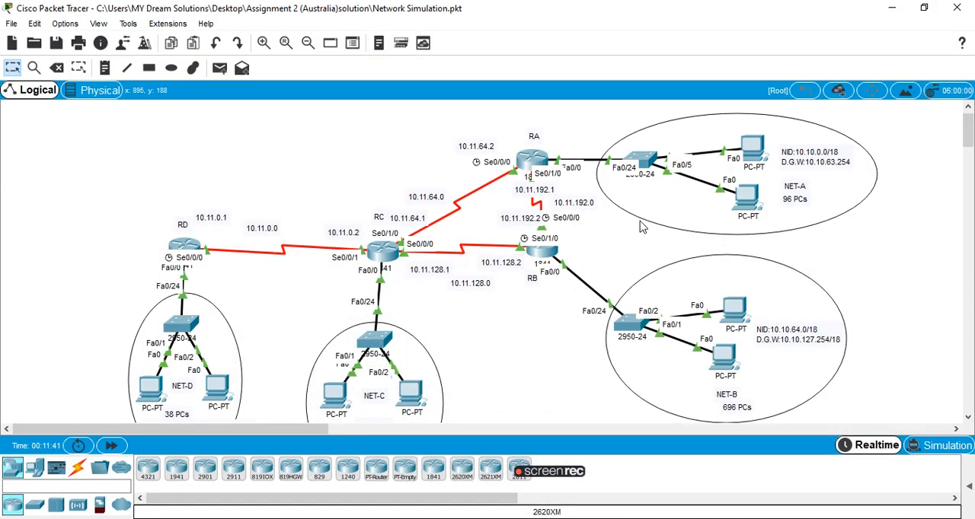
Run sh ip route on router RB, highlight its 192.168.1.0/24 route, and minimize the window.
left_click(543, 249)
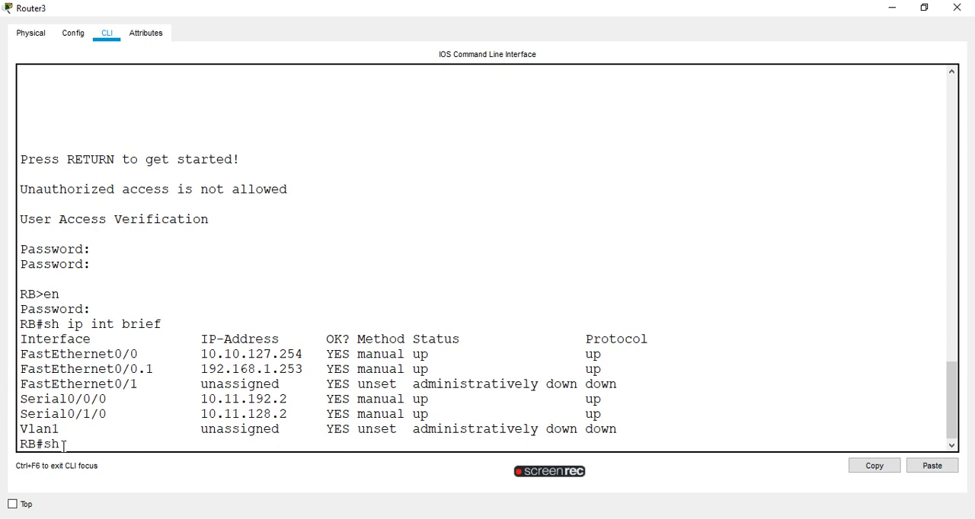
type("sh ip route")
key("Return")
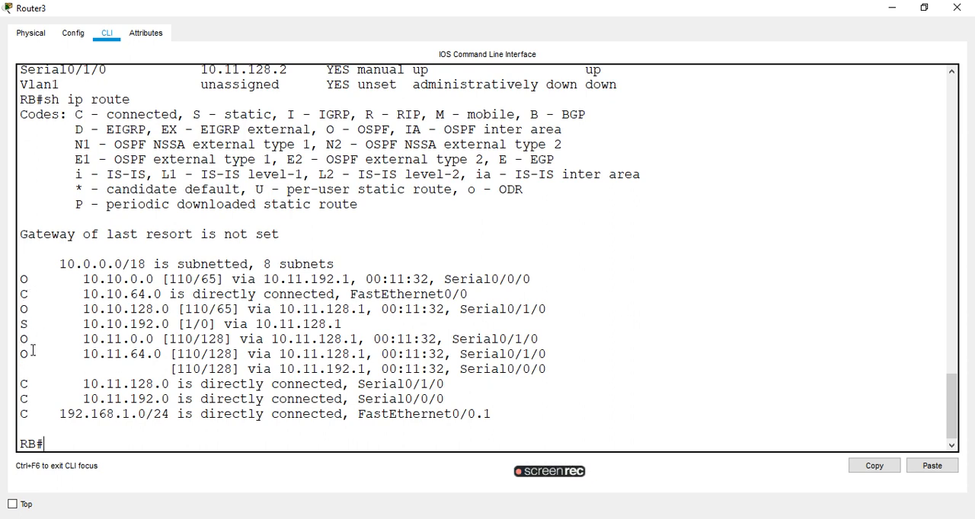
left_click_drag(21, 417, 537, 422)
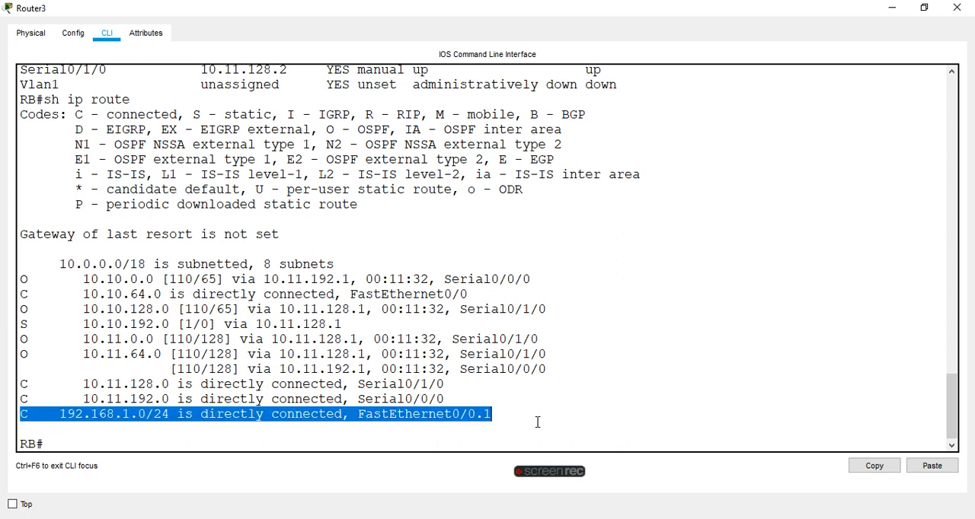
left_click(537, 422)
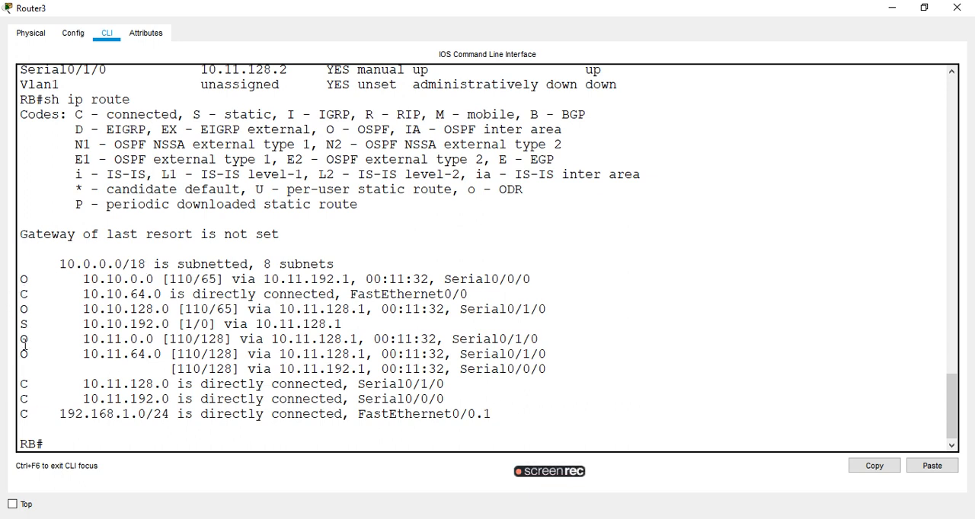
left_click(891, 8)
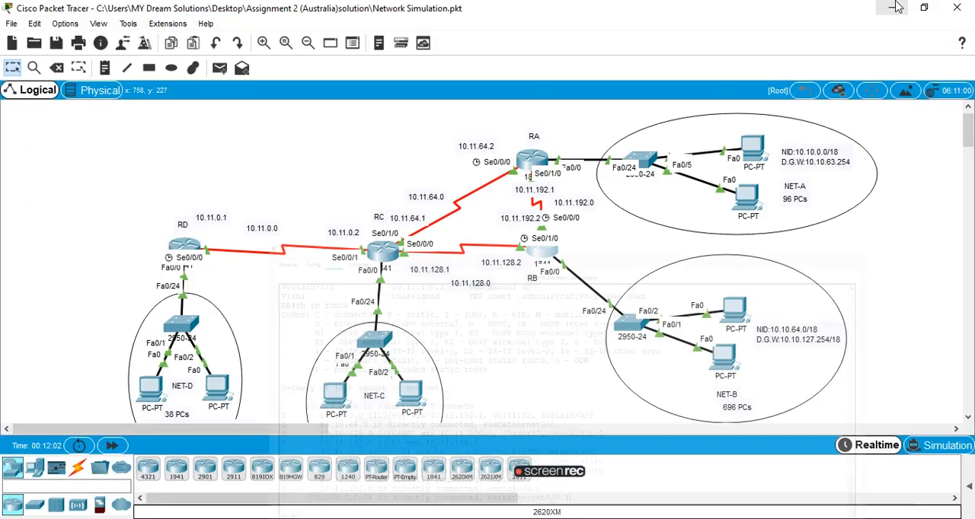
Display router RC's routing table with sh ip route and return to the topology.
left_click(384, 259)
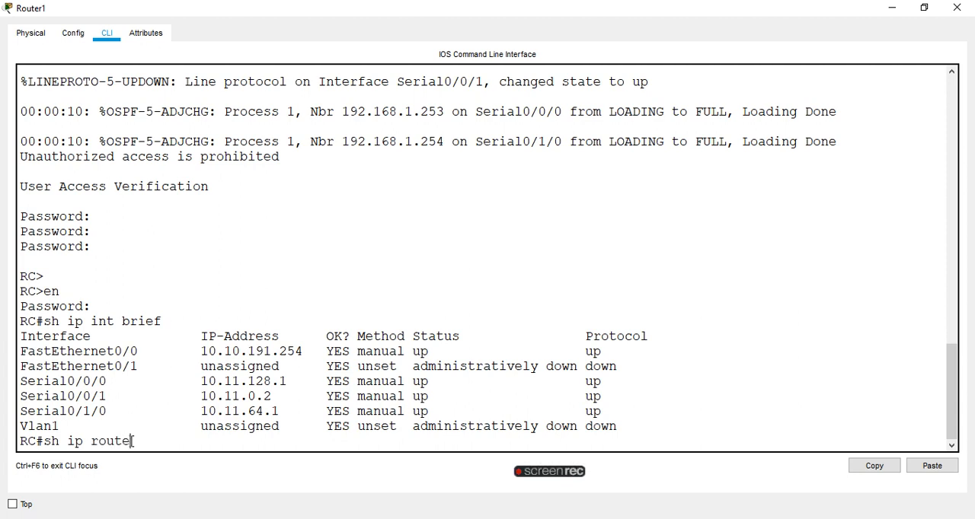
type("e")
key("Return")
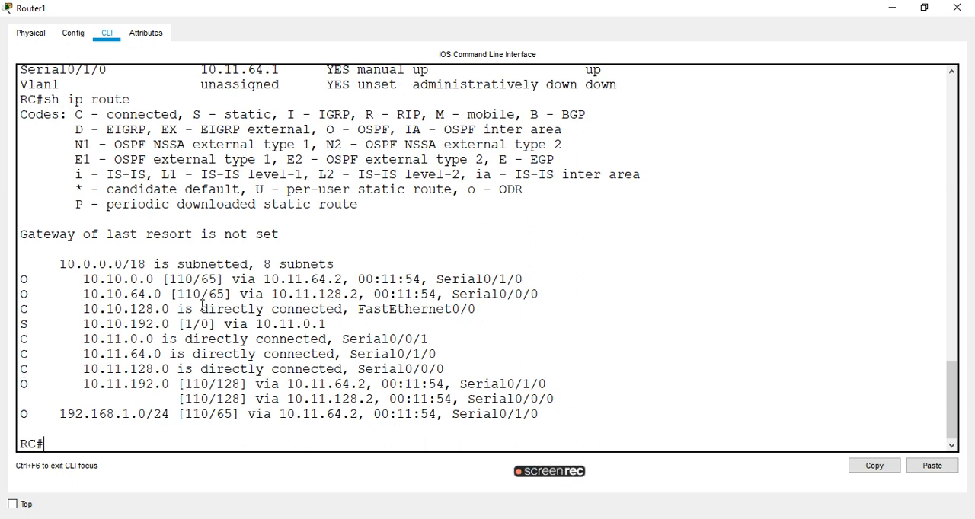
left_click(956, 8)
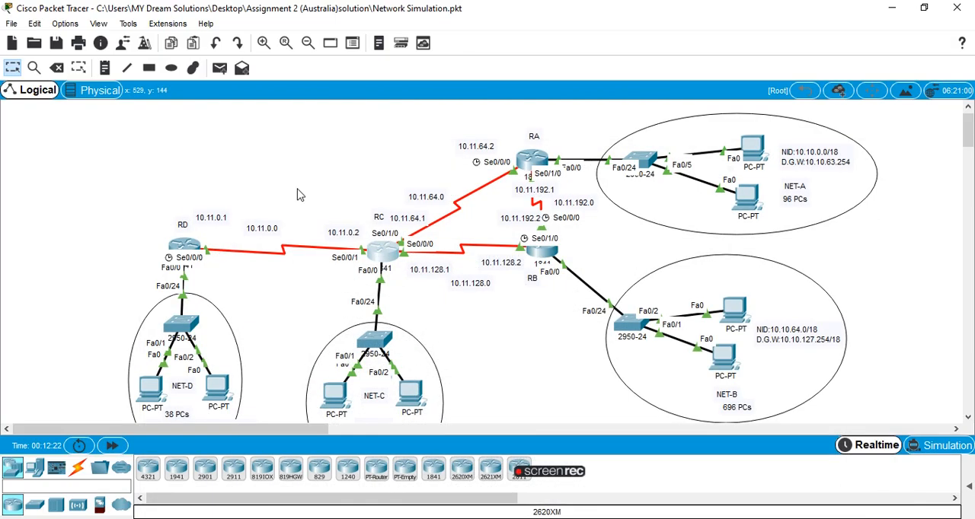
Display router RD's routing table with sh ip route, followed by its running configuration with sh run.
left_click(188, 244)
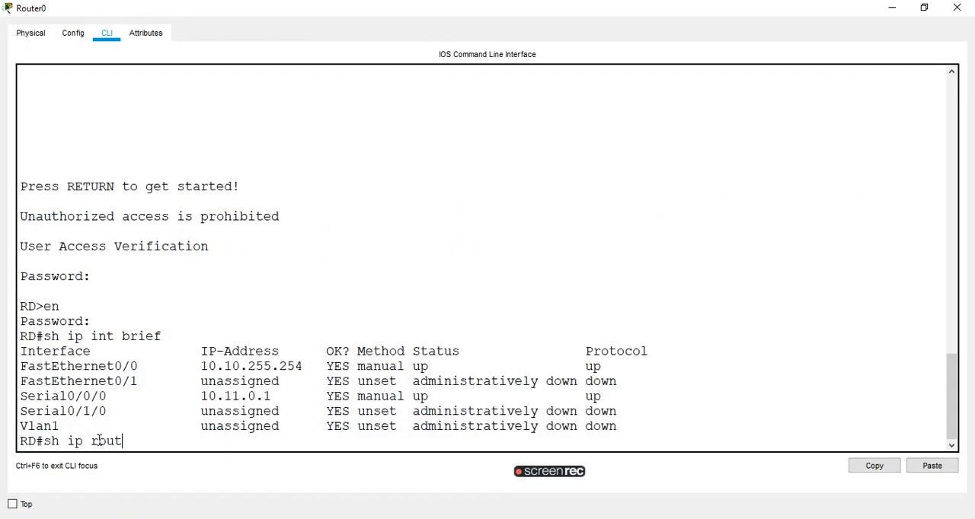
key("Return")
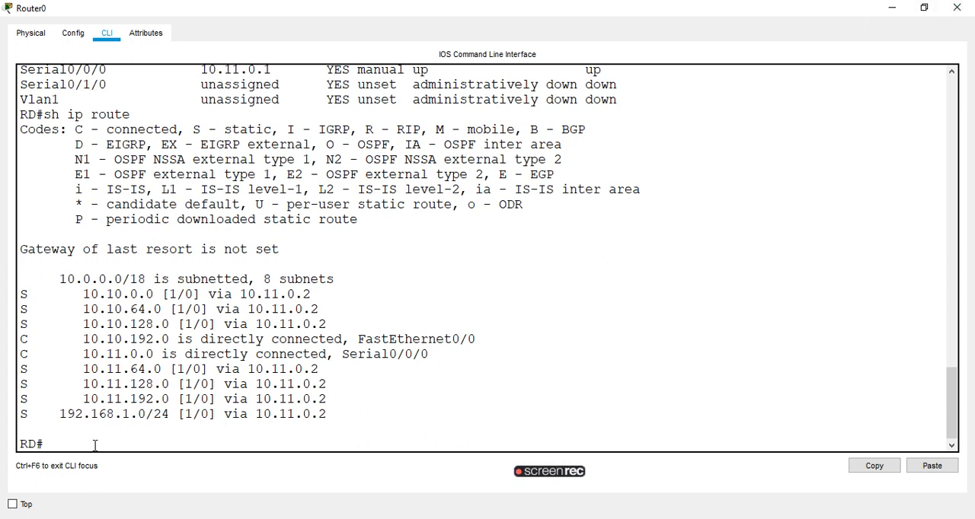
type("sh run")
key("Return")
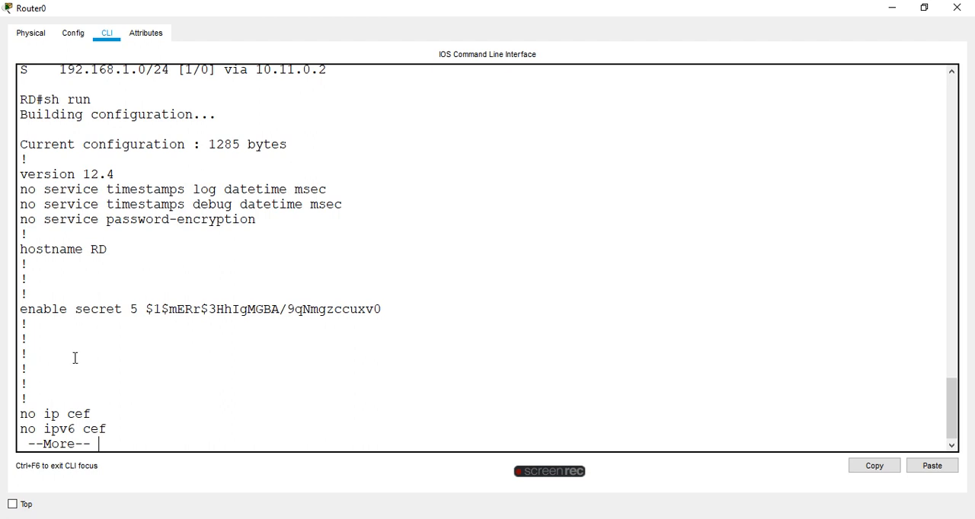
Page through RD's running configuration to the end, highlighting the static ip route entries via 10.11.0.2, and minimize the window.
key("space")
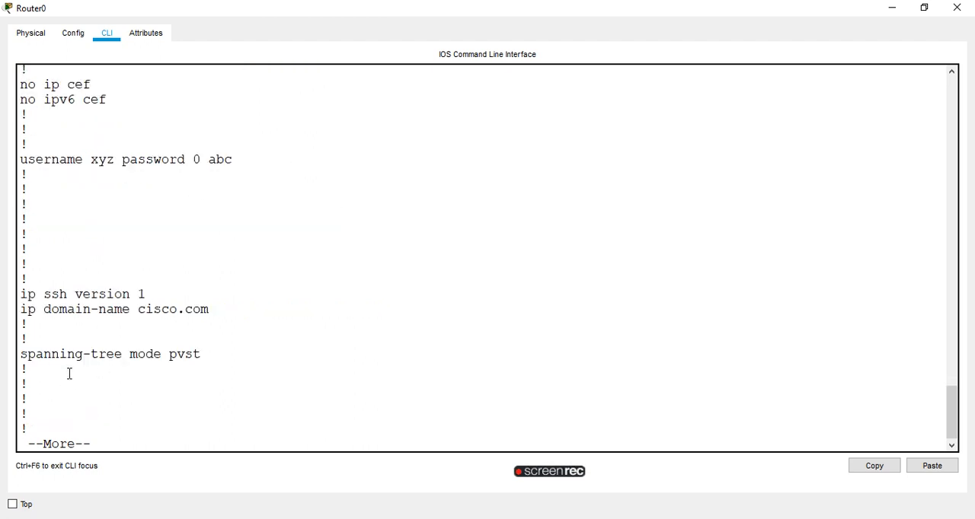
key("space")
key("space")
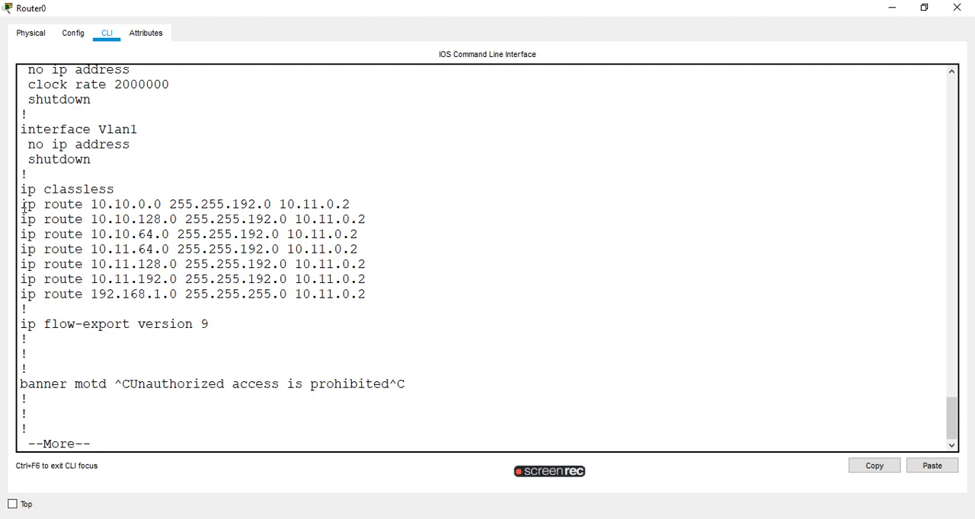
left_click_drag(22, 204, 377, 291)
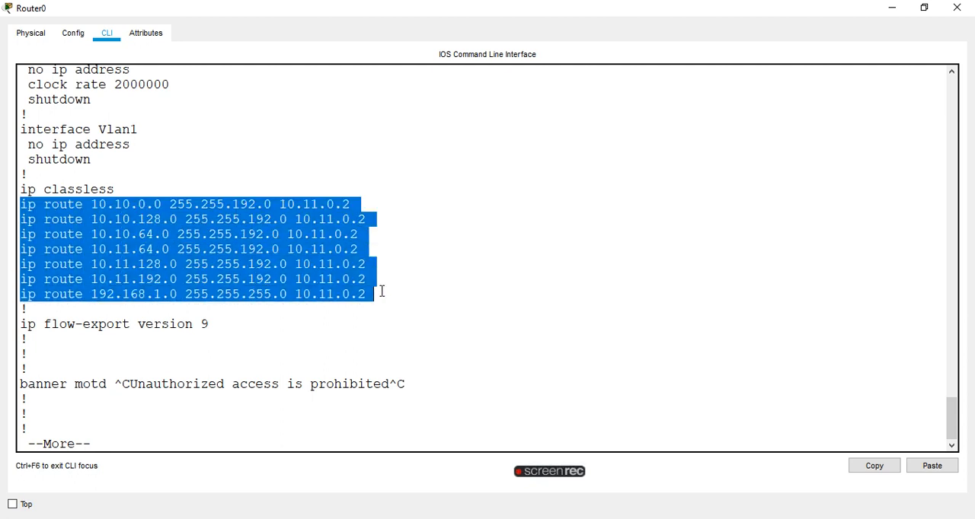
left_click(389, 335)
key("space")
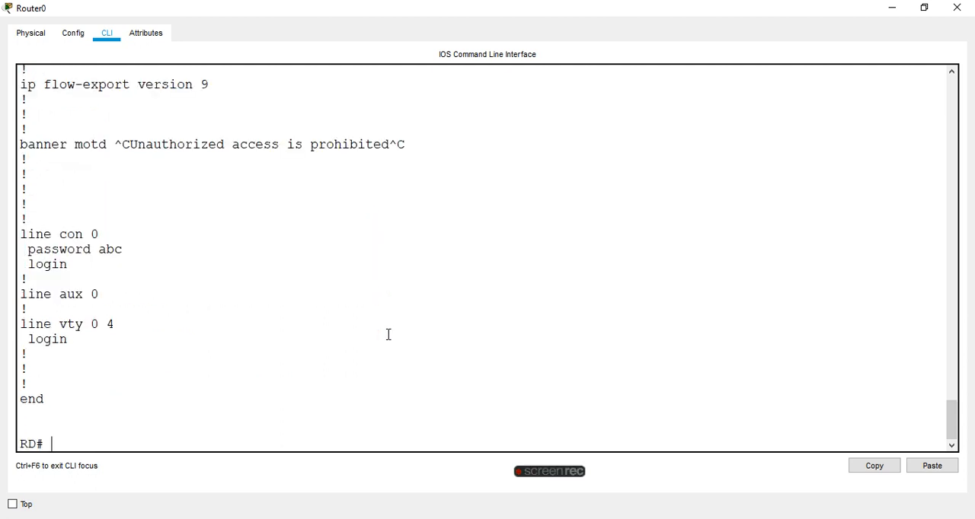
left_click(891, 7)
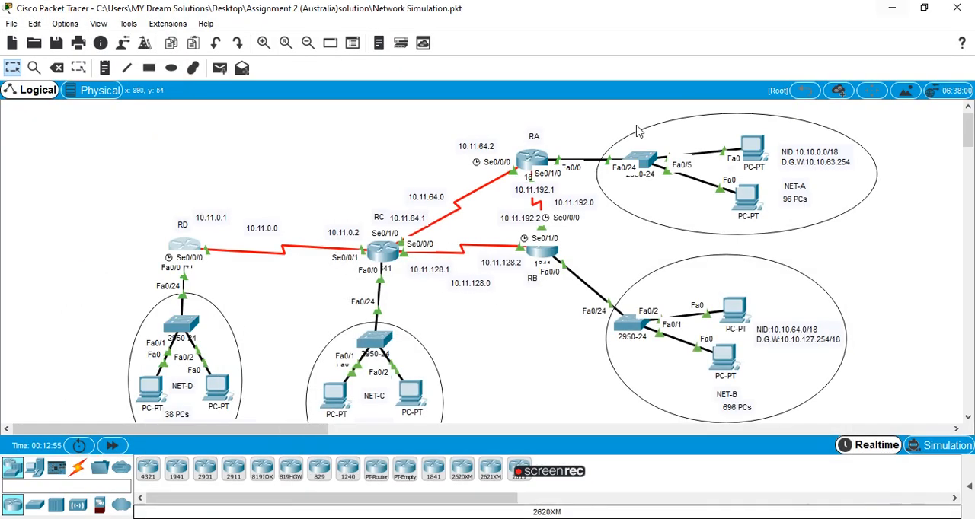
Display router RC's running configuration with sh run and page down to its OSPF and static route entries.
left_click(383, 250)
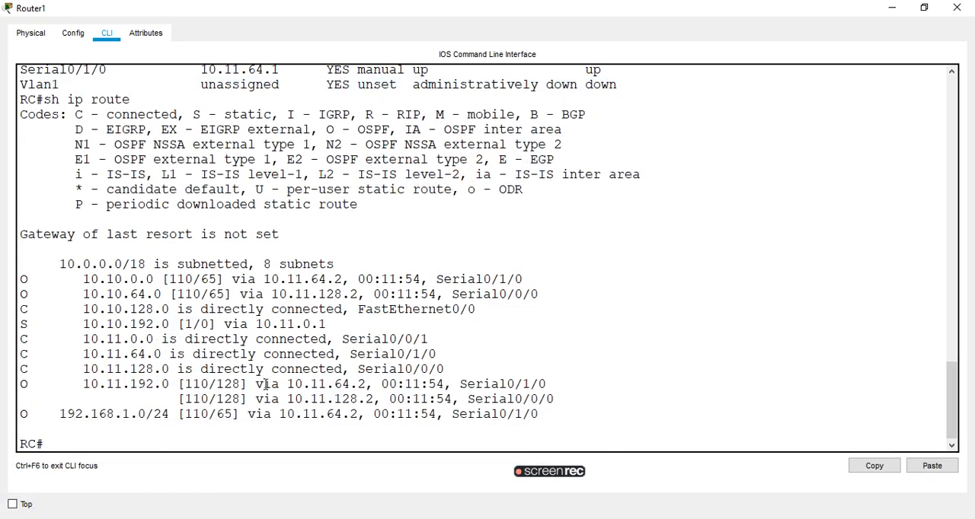
type("sh run")
key("Return")
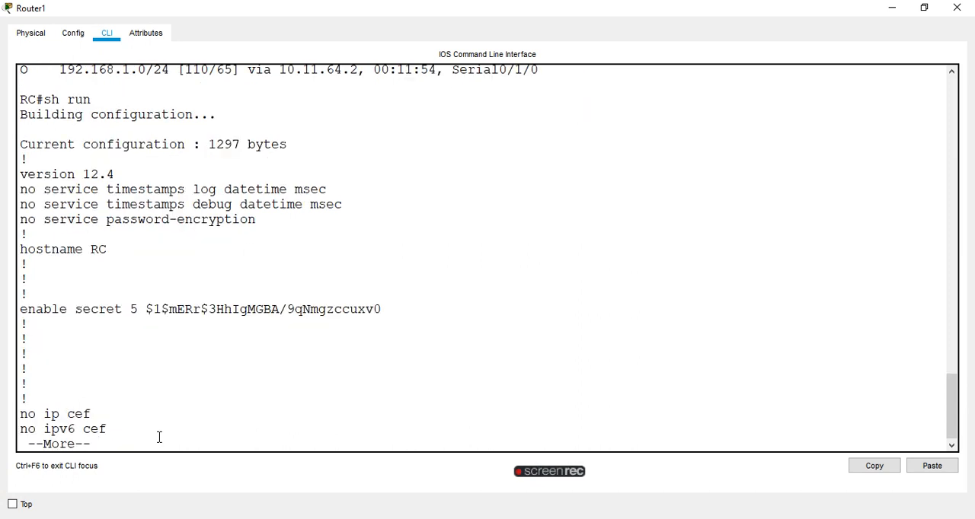
key("space")
key("space")
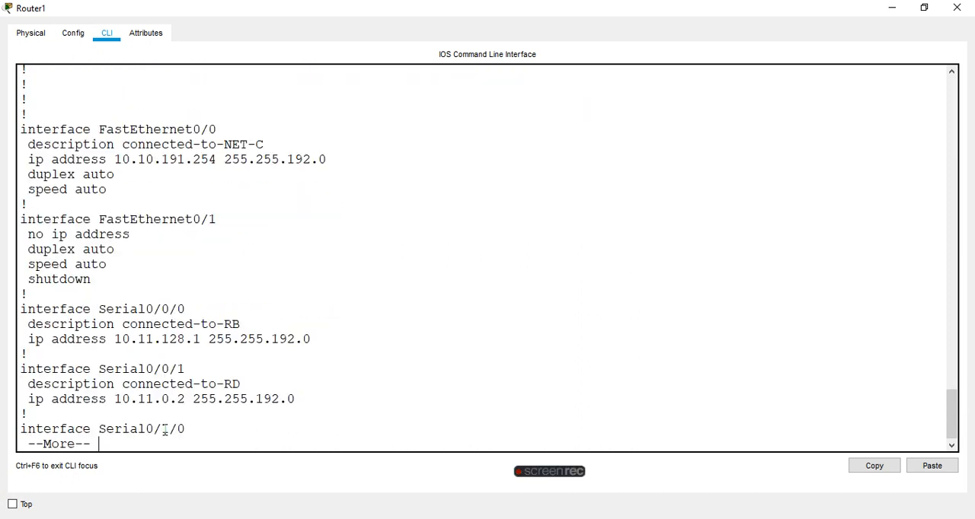
key("space")
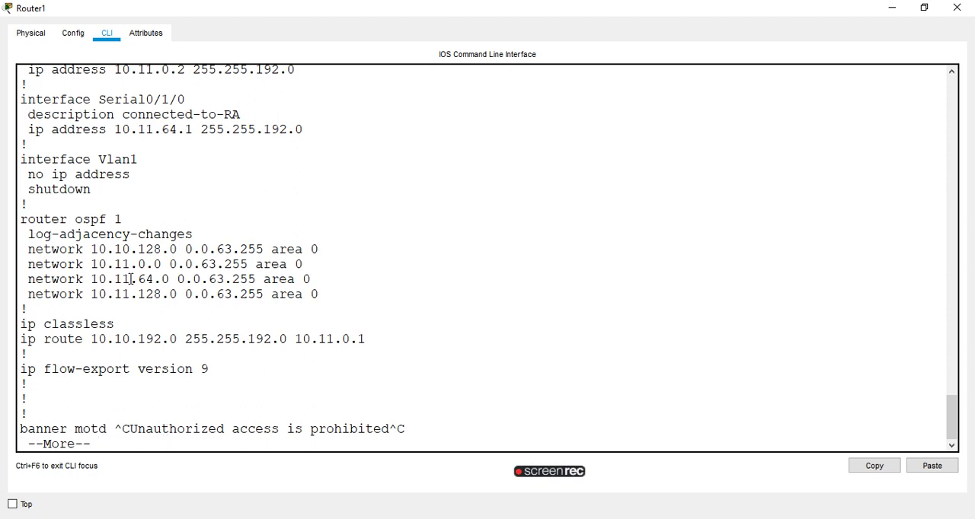
Highlight RC's router ospf 1 block and its ip route line, page to the configuration's end, and minimize the window.
left_click_drag(22, 217, 363, 296)
left_click(362, 296)
left_click_drag(21, 344, 252, 350)
left_click(420, 328)
key("space")
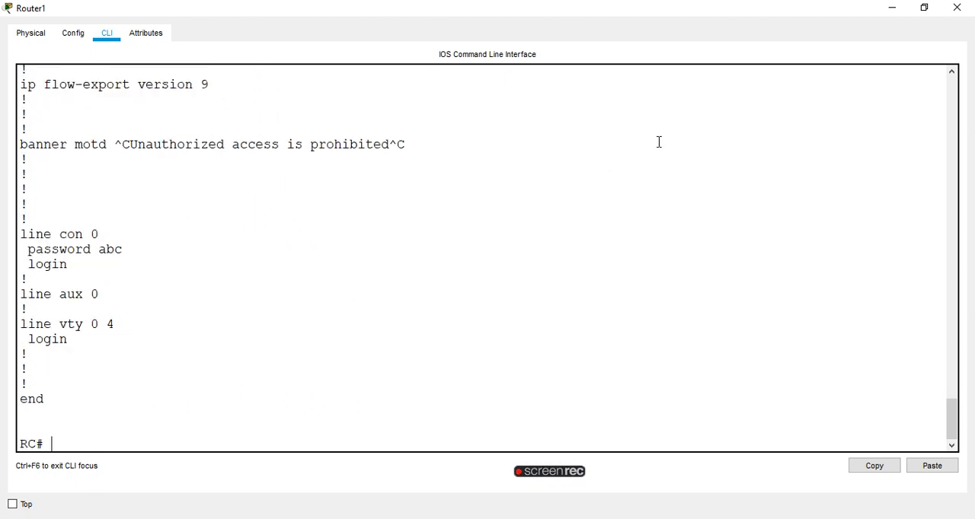
left_click(892, 7)
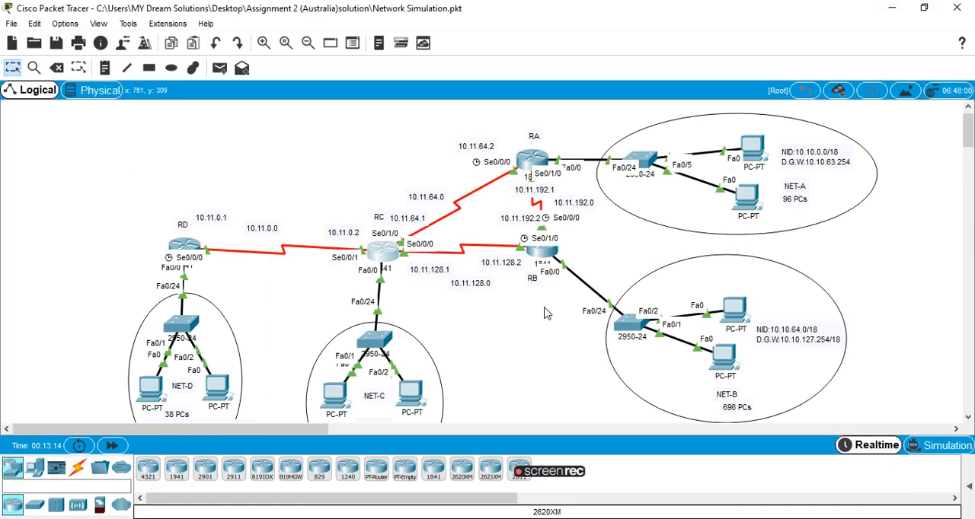
Display router RA's routing table with sh ip route, followed by its running configuration with sh run.
left_click(533, 152)
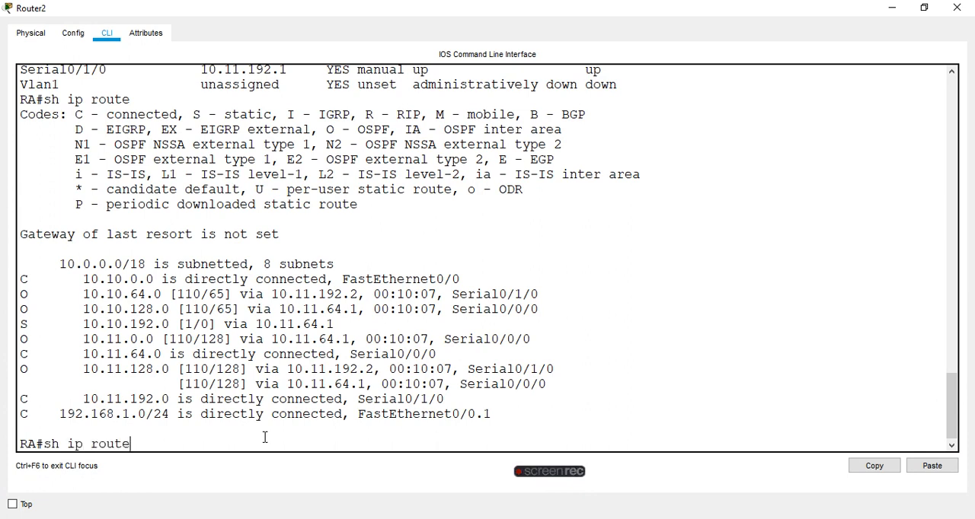
key("Return")
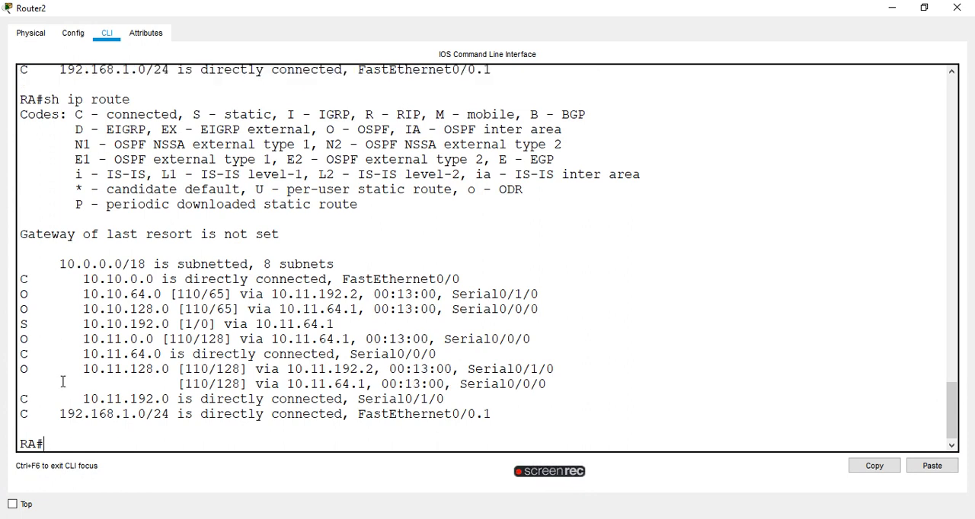
type("sh run")
key("Return")
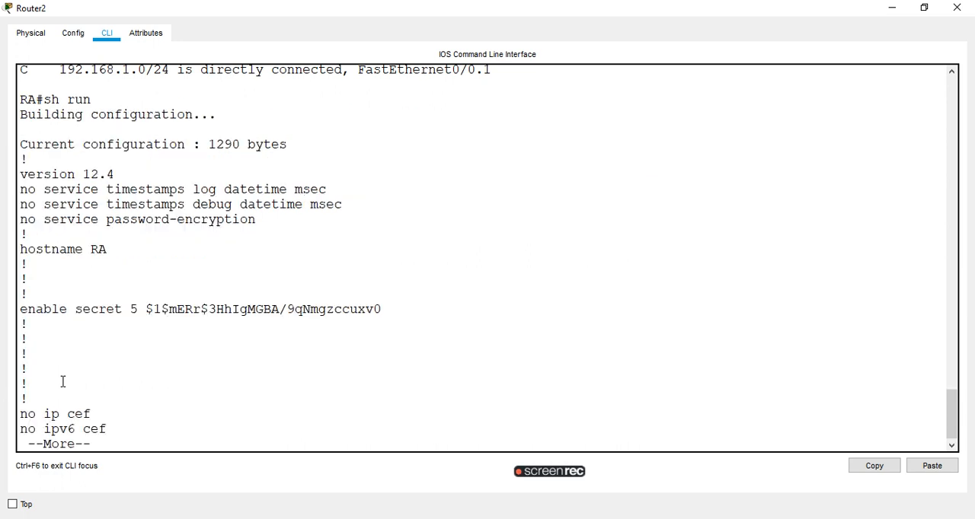
Page through RA's running configuration to the end and minimize the router window.
key("space")
key("space")
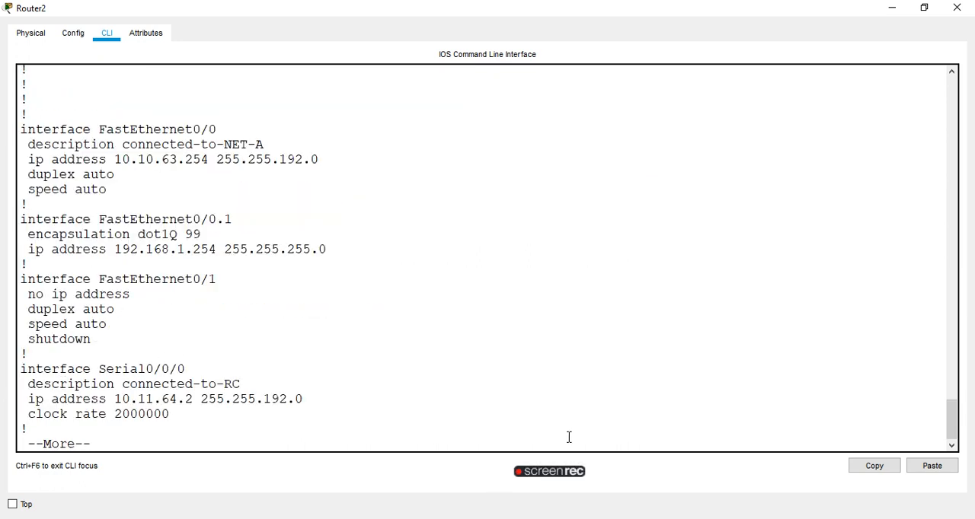
key("space")
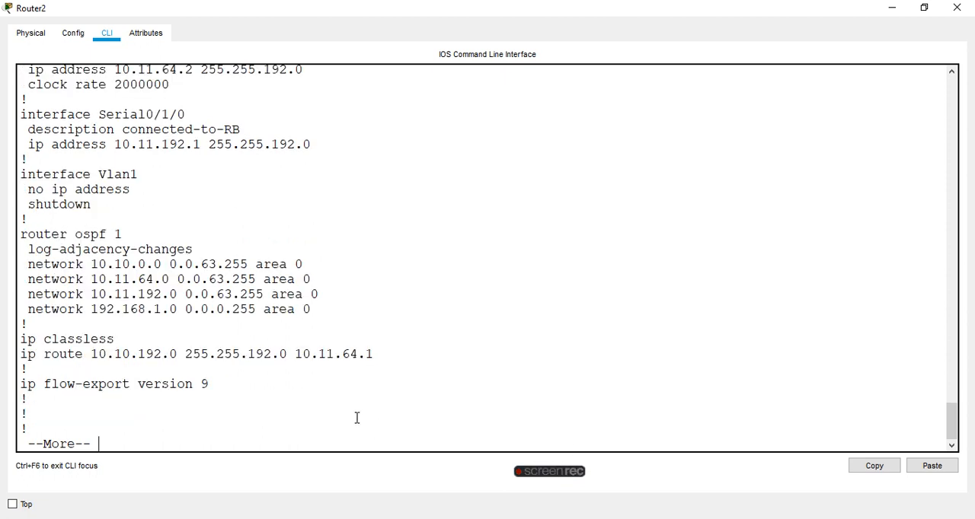
key("space")
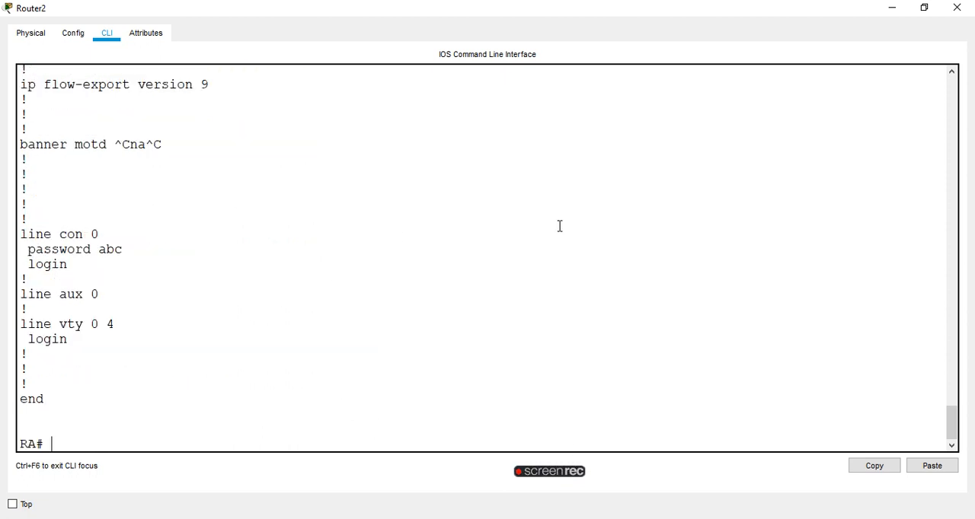
left_click(891, 7)
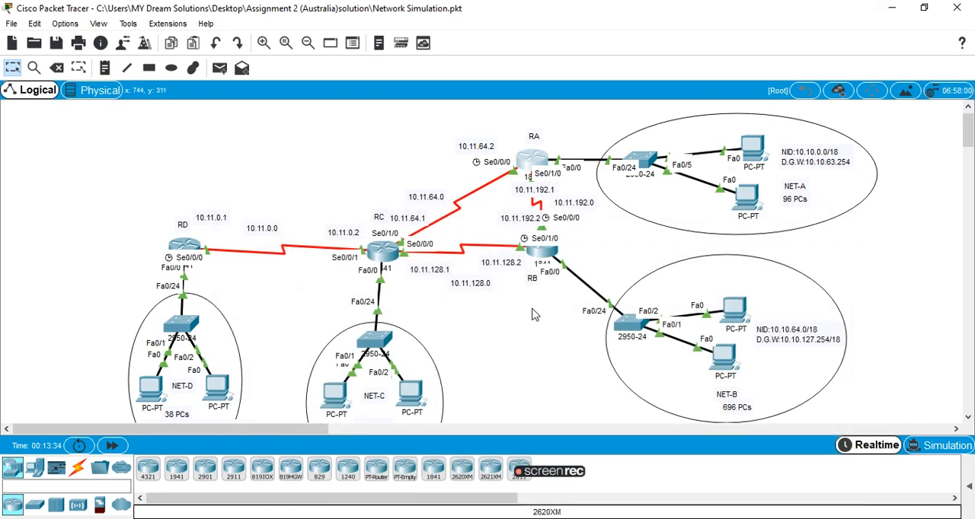
Page through router RB's running configuration with sh run, enter sh ip int brief at the prompt without running it, and minimize the window.
left_click(552, 252)
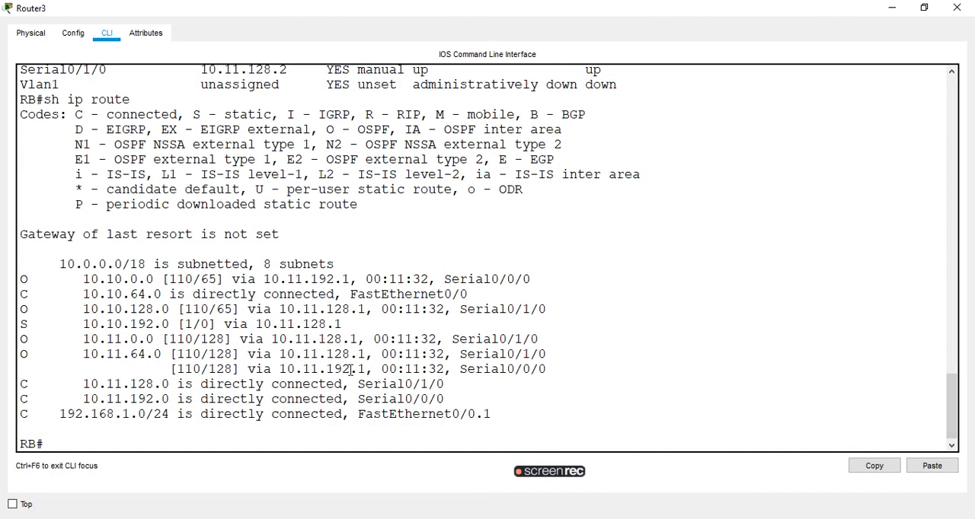
type("sh run")
key("Return")
key("space")
key("space")
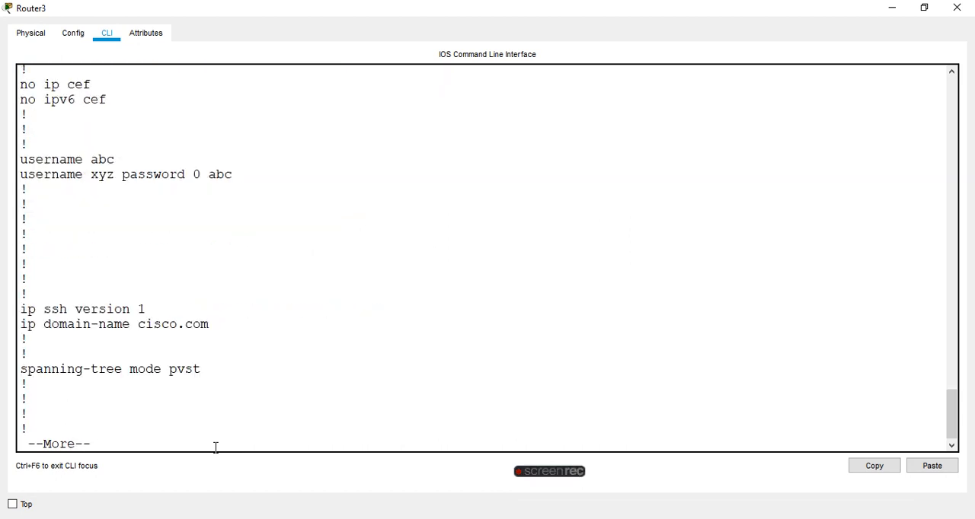
key("space")
key("space")
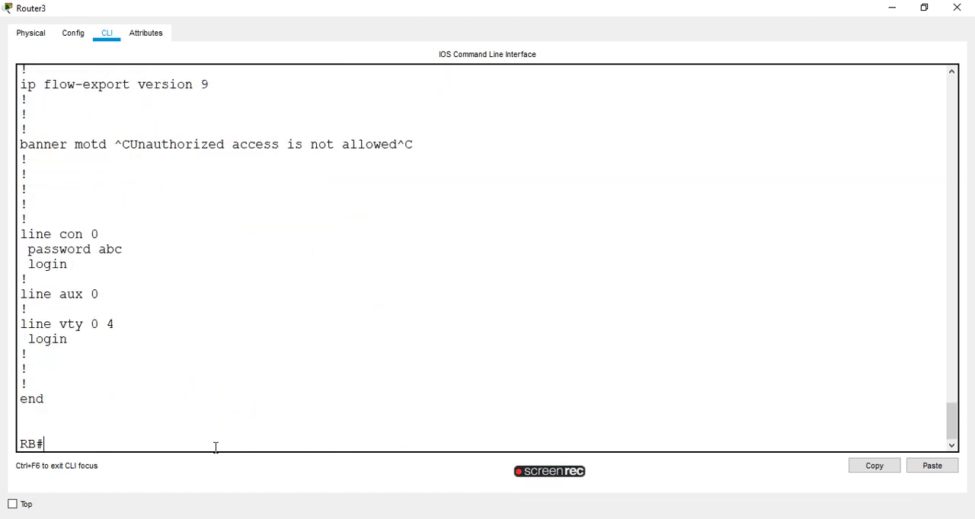
type("sh ip int brief")
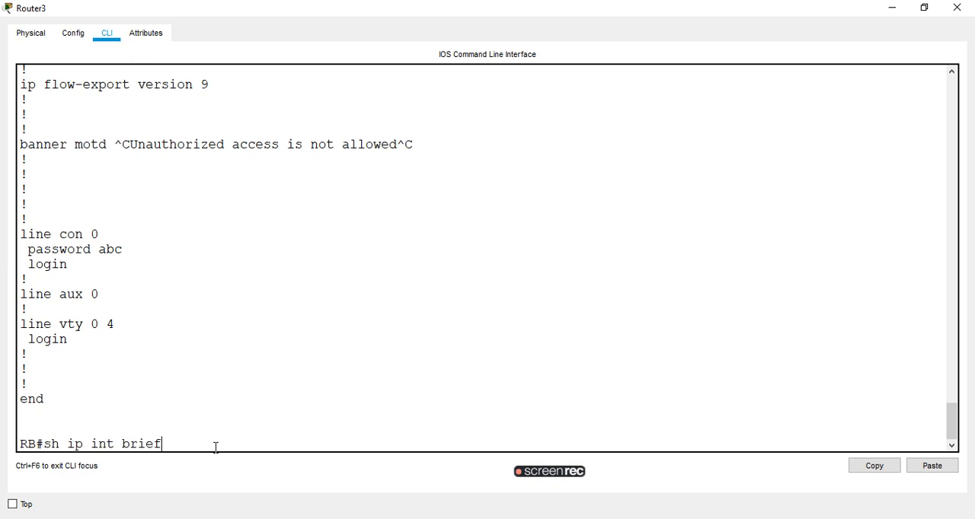
left_click(894, 7)
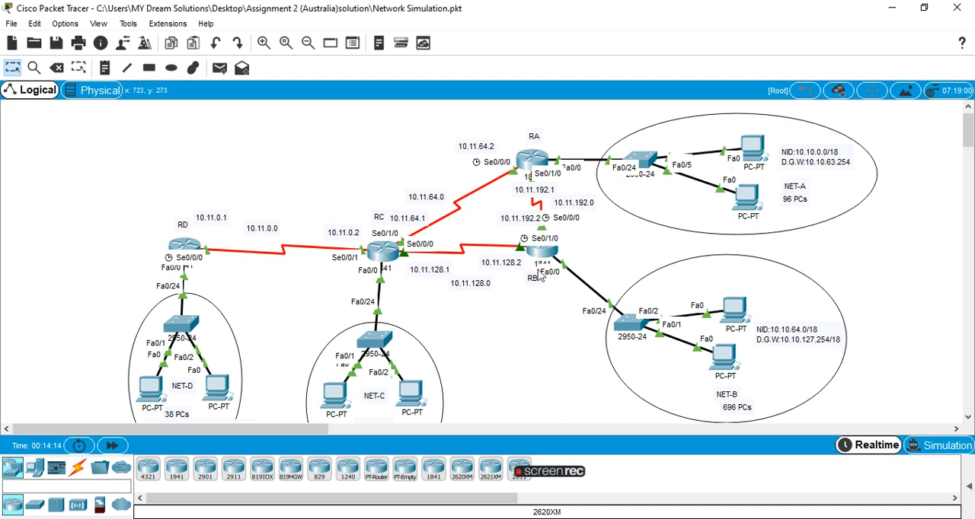
Check the IP configuration of PC0 in NET-D and close its window.
scroll(503, 259, "down", 3)
scroll(479, 243, "up", 3)
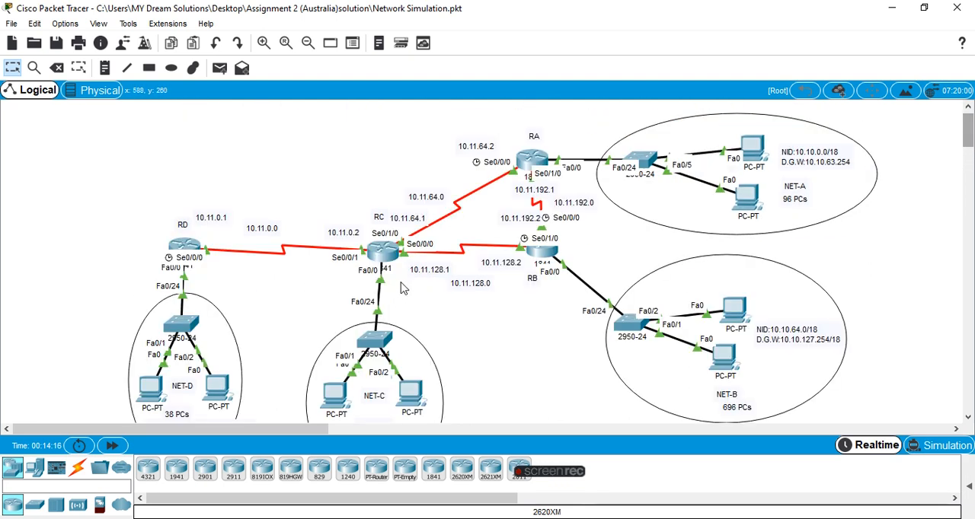
mouse_move(967, 131)
left_mouse_down()
mouse_move(967, 144)
mouse_move(967, 131)
left_mouse_up()
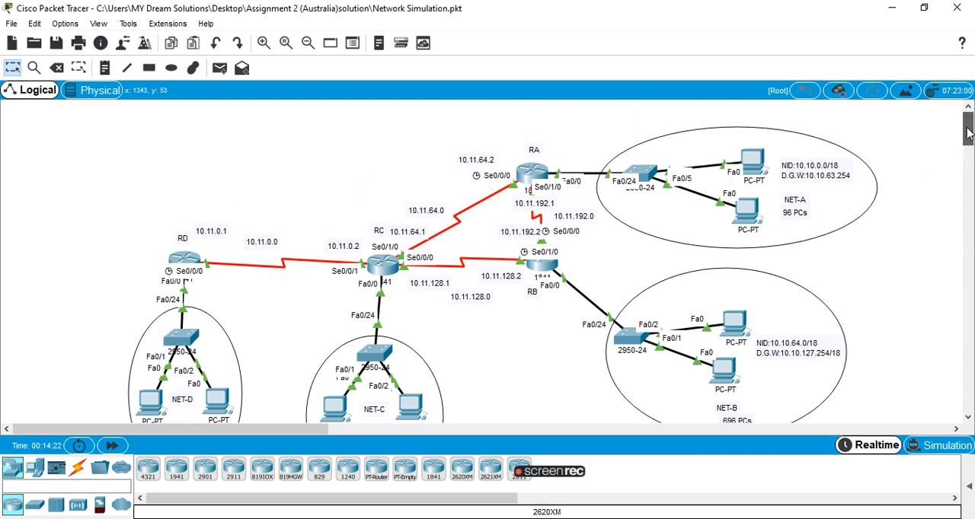
left_click_drag(967, 131, 969, 157)
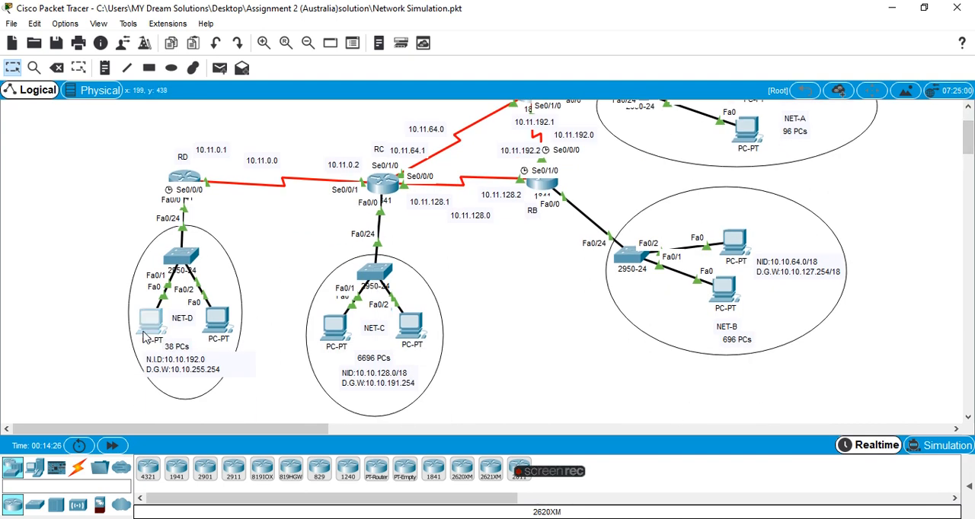
left_click(145, 334)
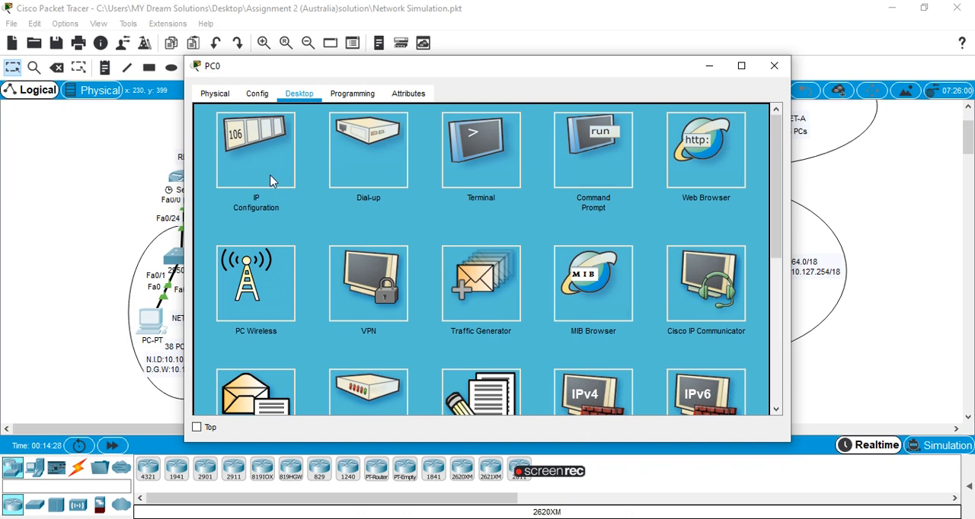
left_click(270, 180)
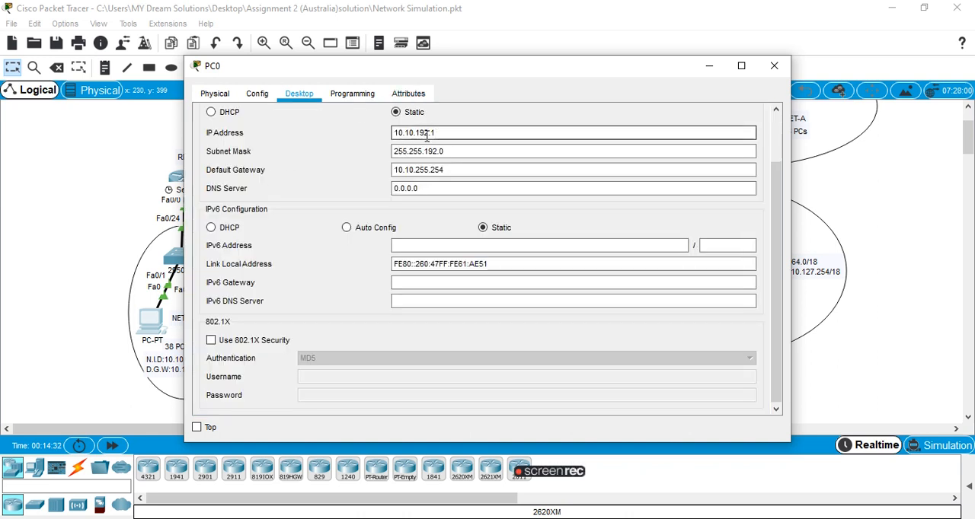
left_click(772, 67)
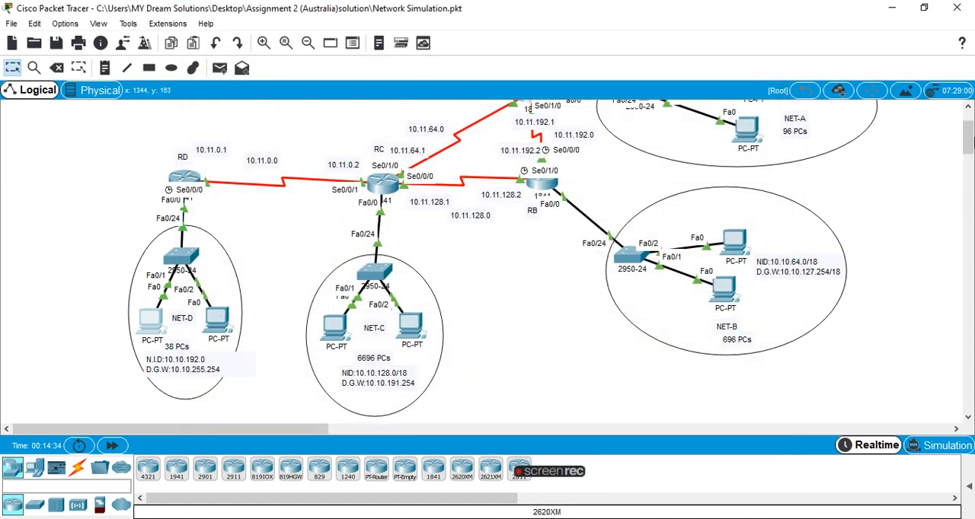
Check the IP configuration of the lower PC in NET-A and return to its desktop applications.
scroll(969, 122, "up", 2)
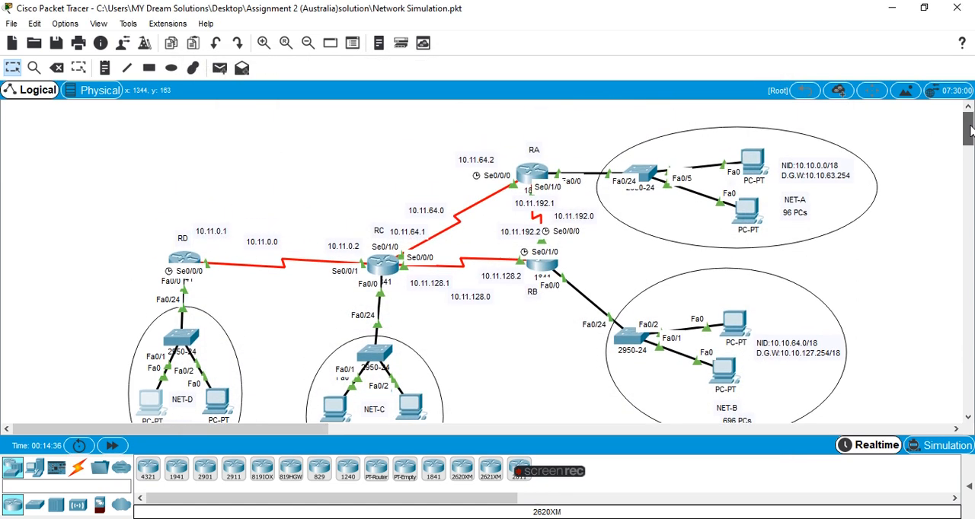
left_click(749, 212)
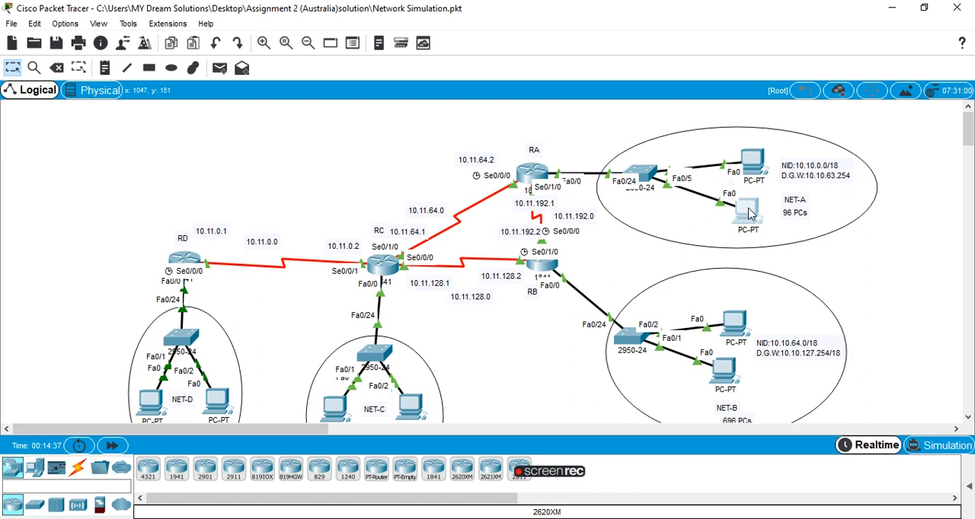
left_click(299, 94)
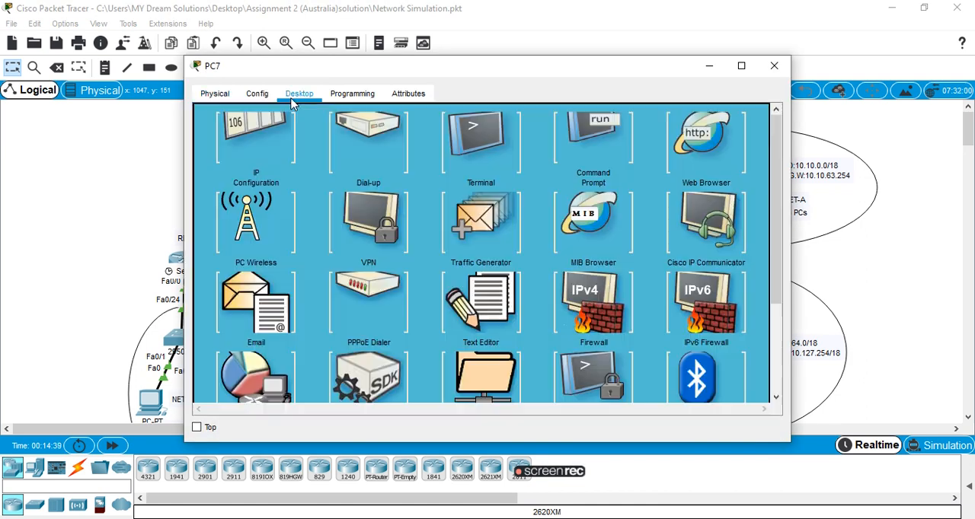
left_click(263, 149)
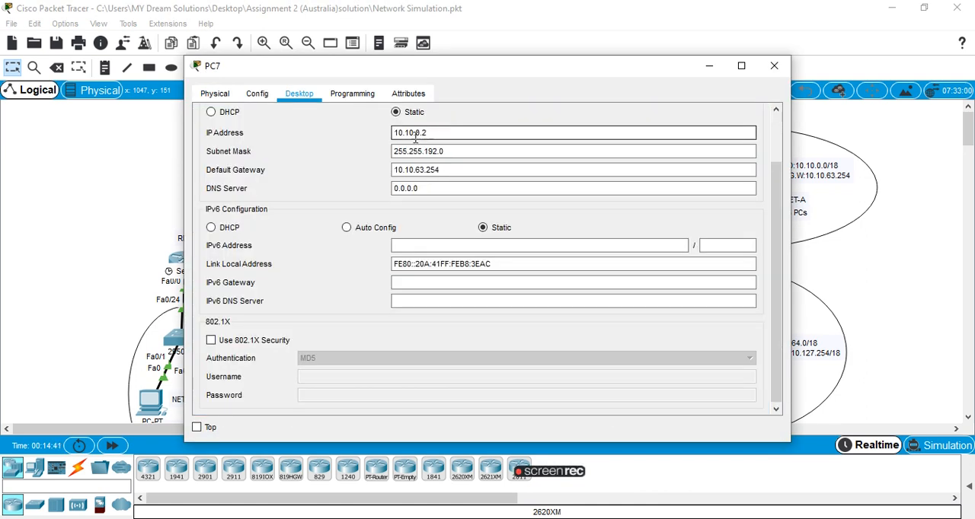
scroll(774, 219, "up", 2)
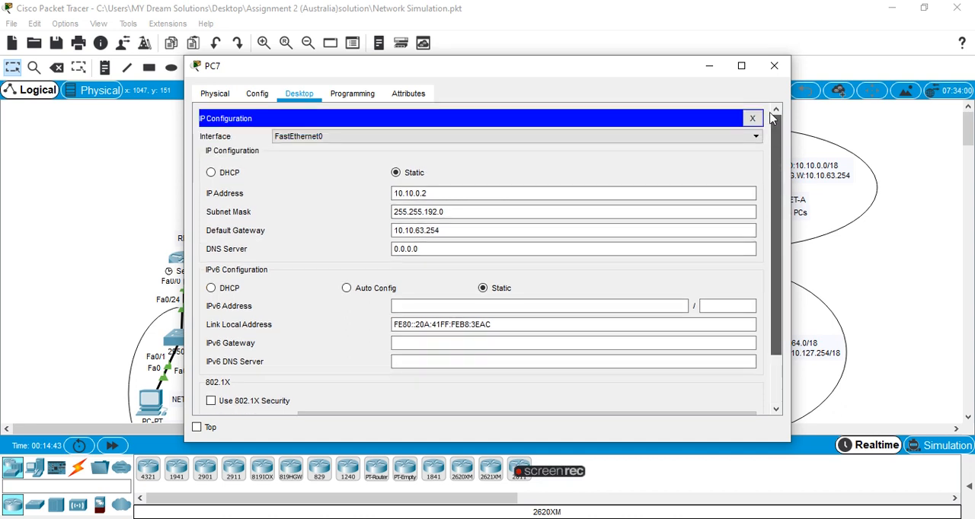
left_click(754, 118)
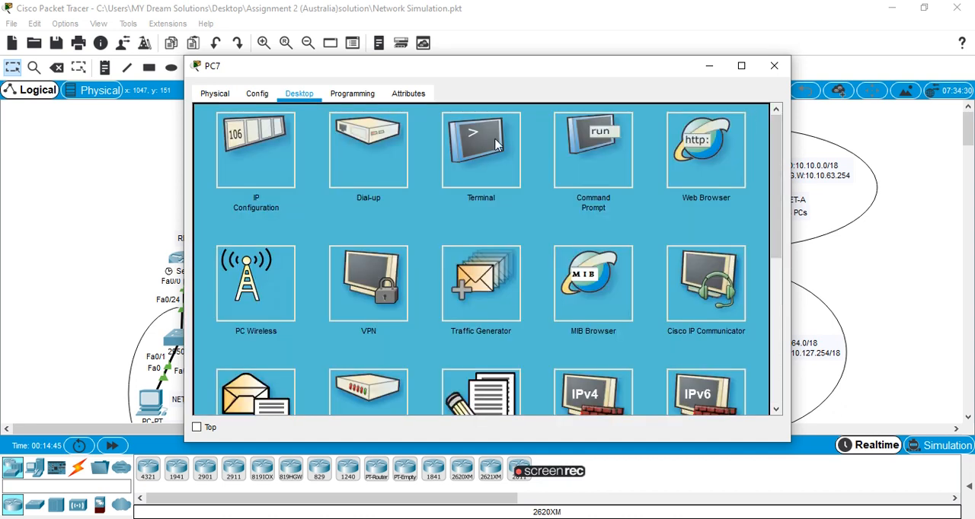
Ping 10.10.192.1 from the NET-A PC's Command Prompt.
left_click(583, 163)
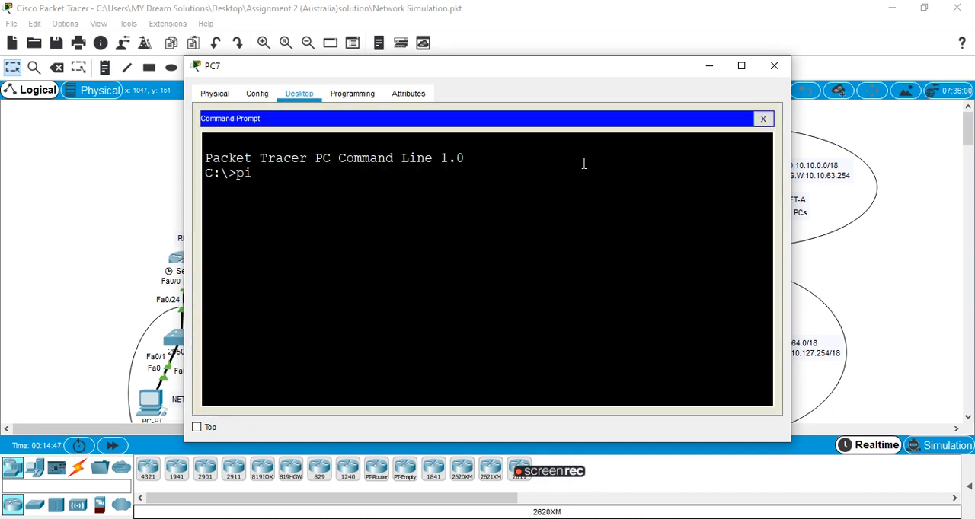
type("ping 10.10.192.")
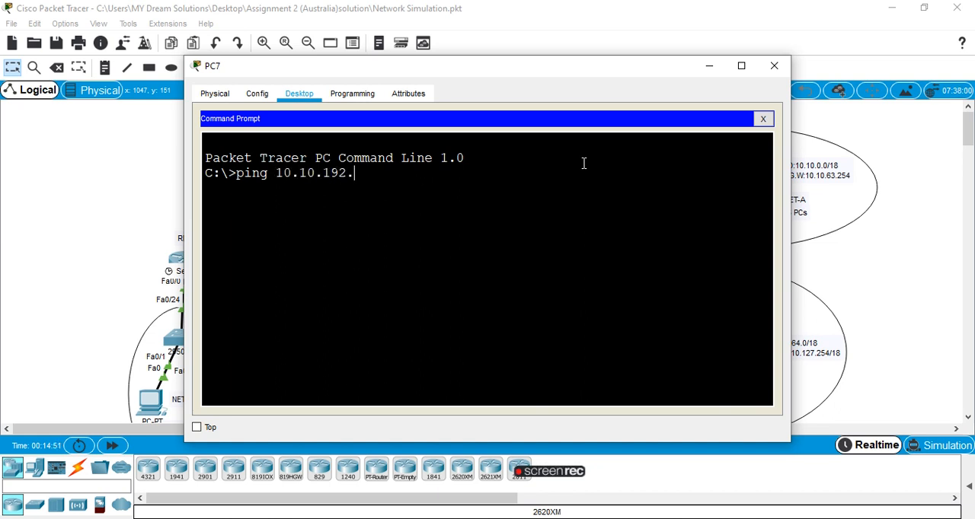
type("1")
key("Return")
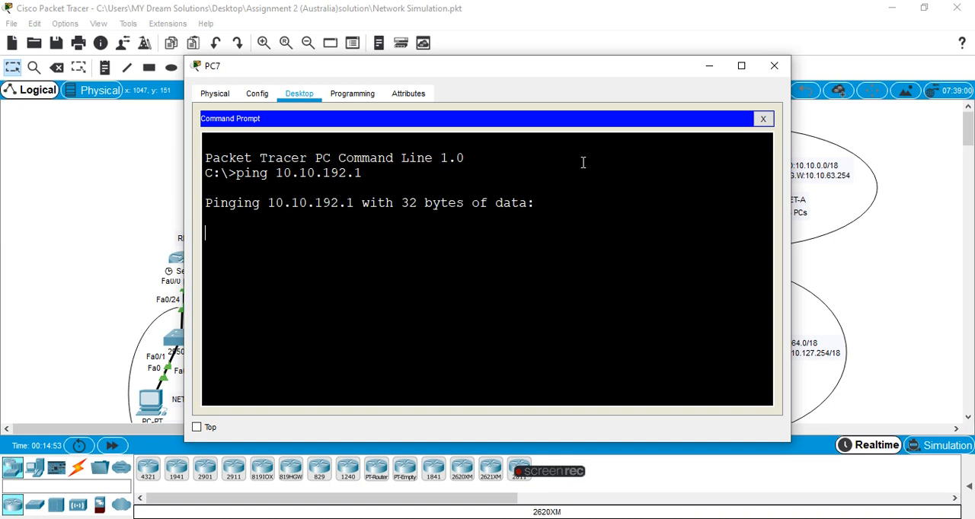
Move the PC7 window aside to uncover NET-D and repeat the ping to 10.10.192.1.
left_click_drag(638, 70, 692, 48)
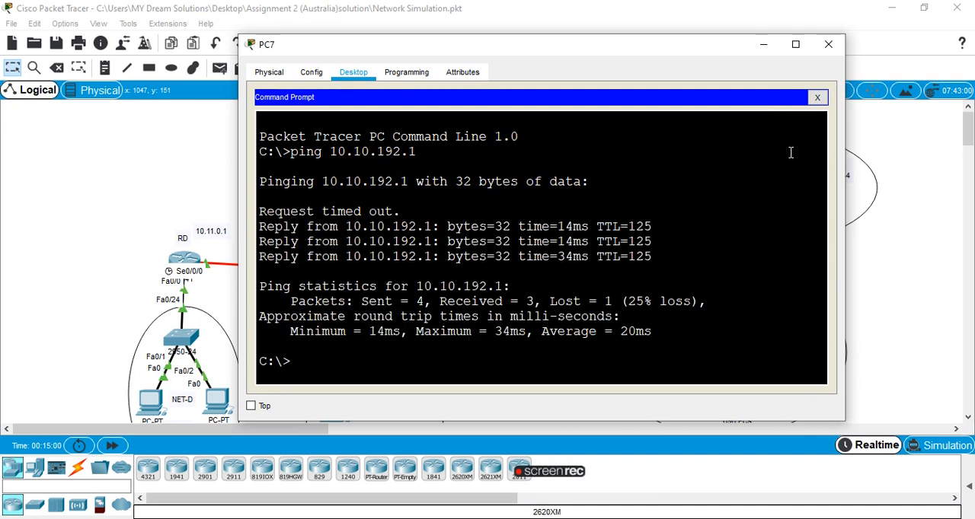
key("Up")
key("Return")
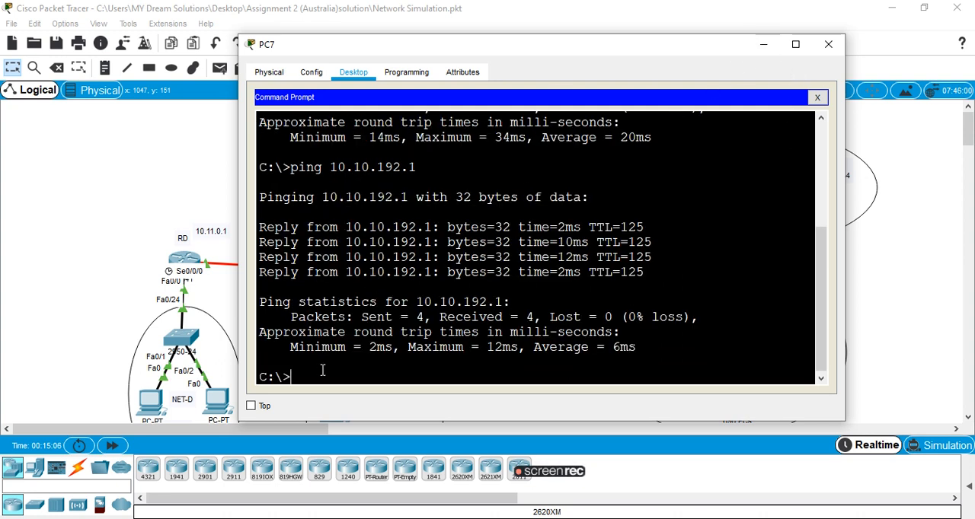
Begin a ping command on PC7, minimize its window, and check the IP configuration of the lower PC in NET-B.
type("ping")
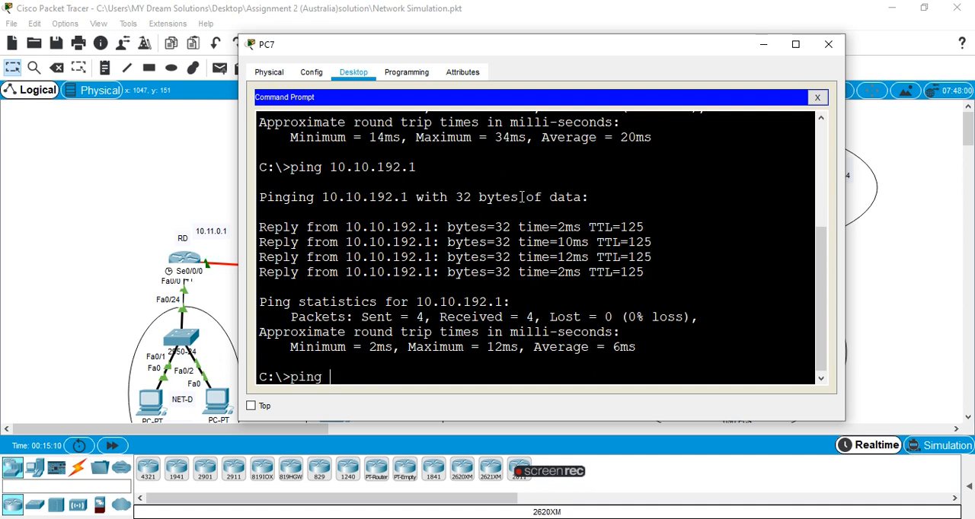
left_click(766, 46)
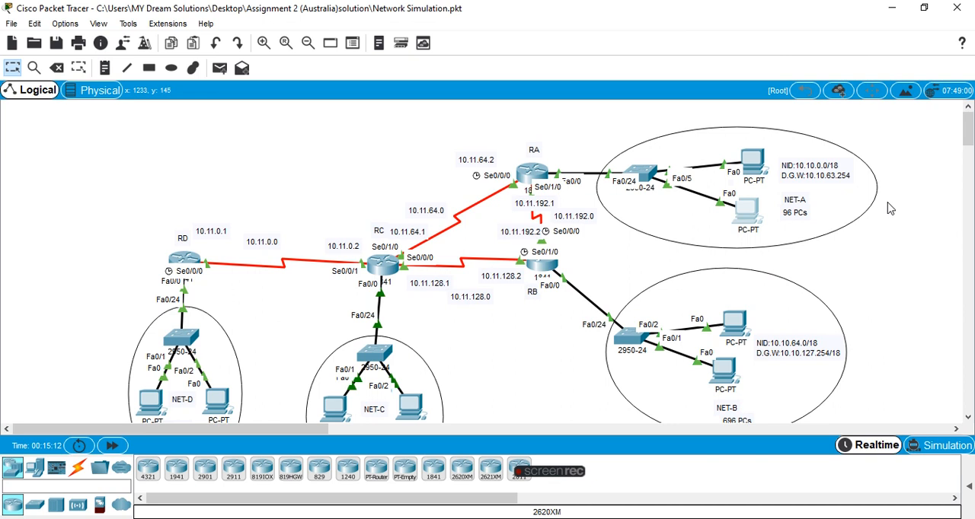
left_click_drag(968, 134, 968, 139)
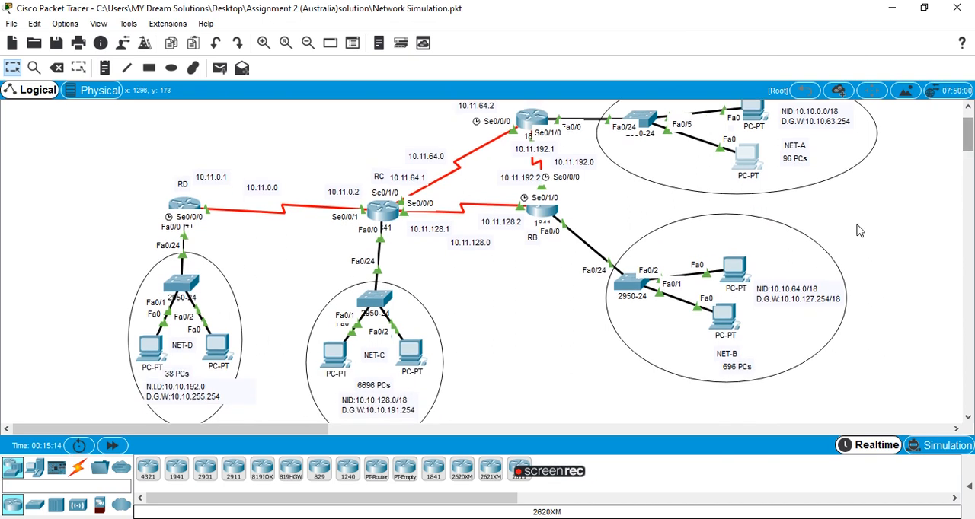
left_click(724, 318)
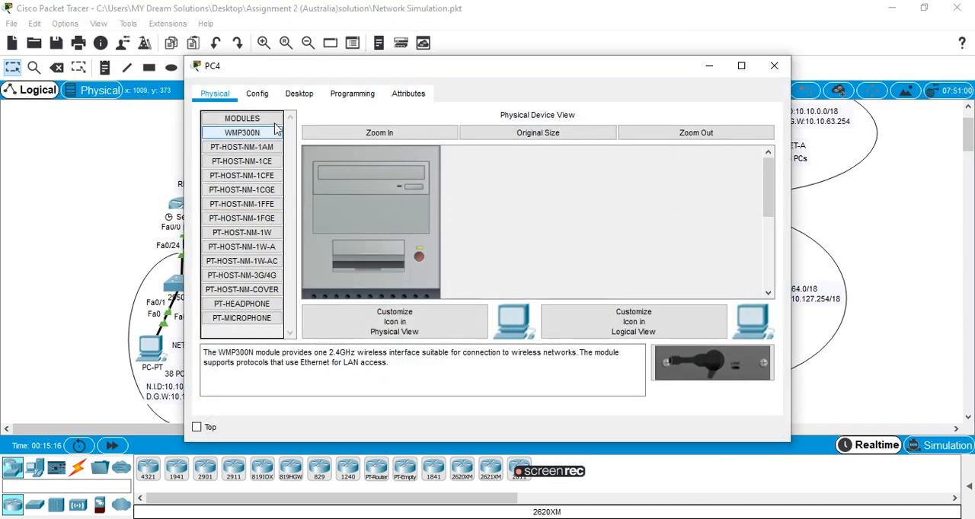
left_click(313, 94)
left_click(274, 131)
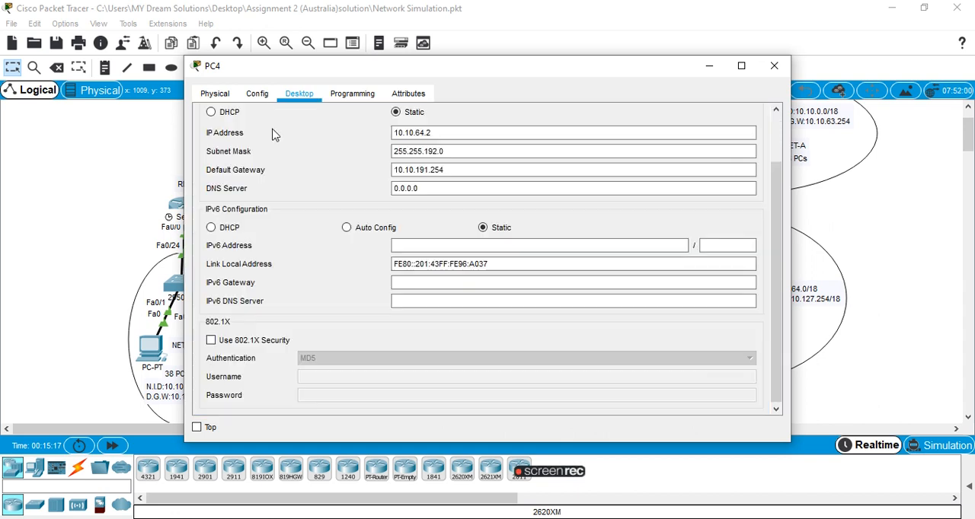
left_click(773, 65)
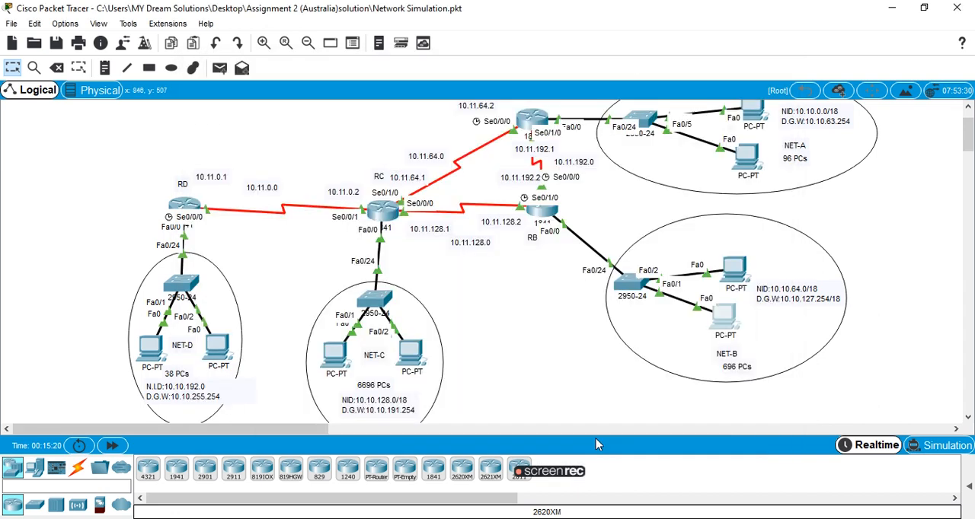
Return to PC7's Command Prompt in NET-A and complete the ping to 10.10.64.2.
left_click(747, 159)
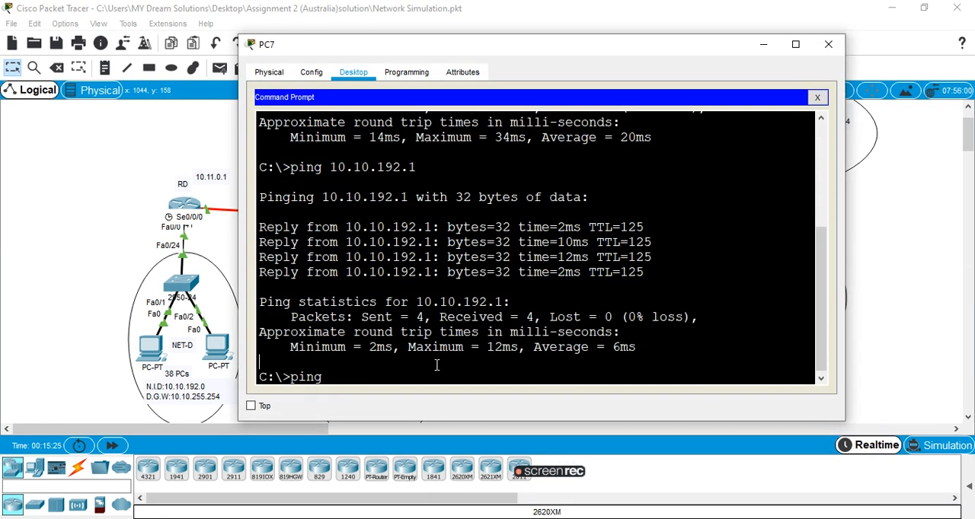
type("10.10.64.2")
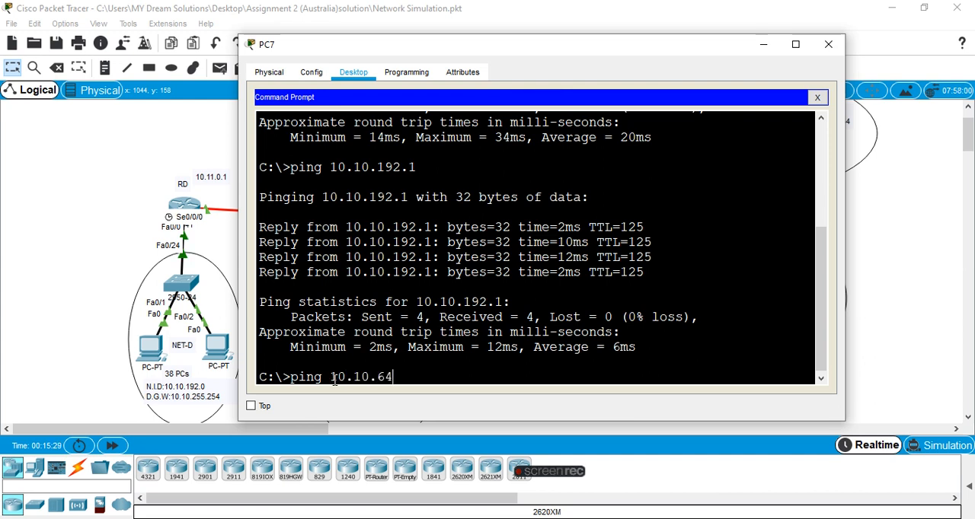
key("Return")
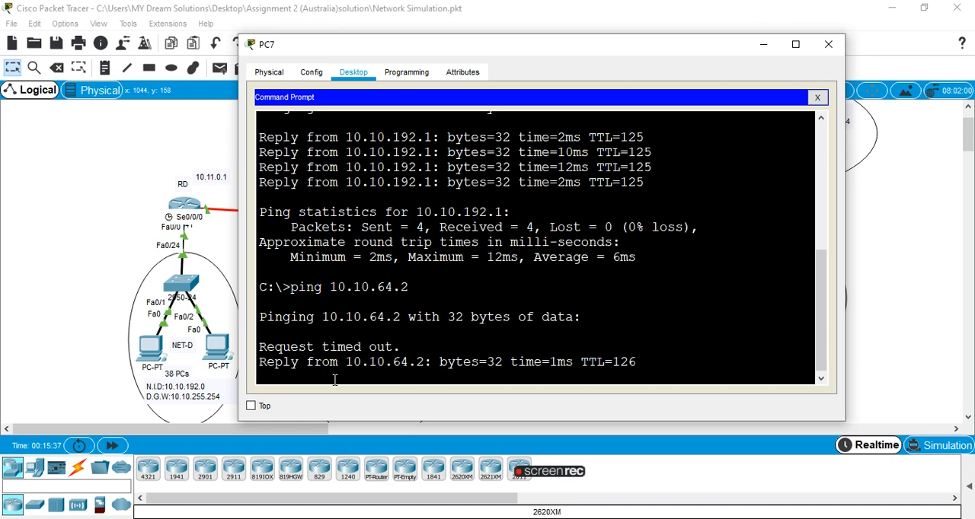
Minimize PC7, check the IP configuration of PC2 in NET-C and close its window.
left_click(763, 45)
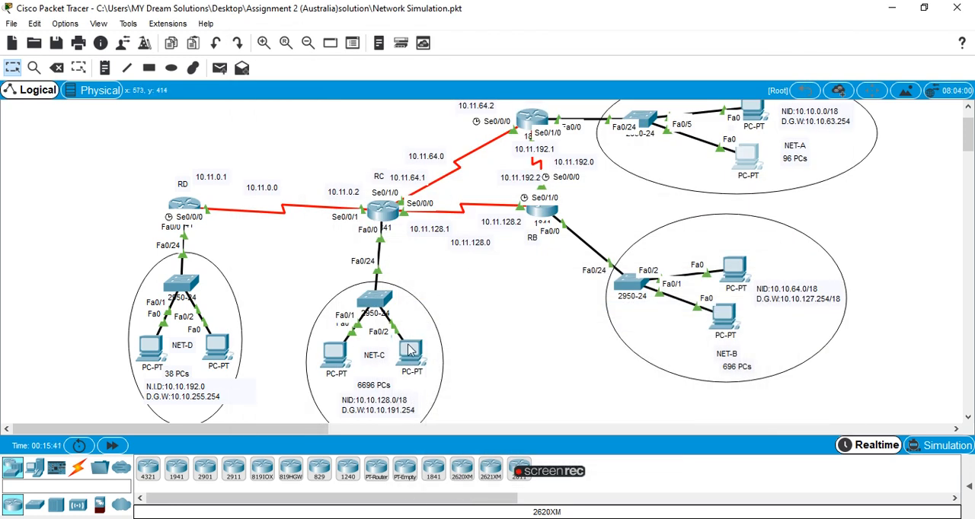
left_click(327, 361)
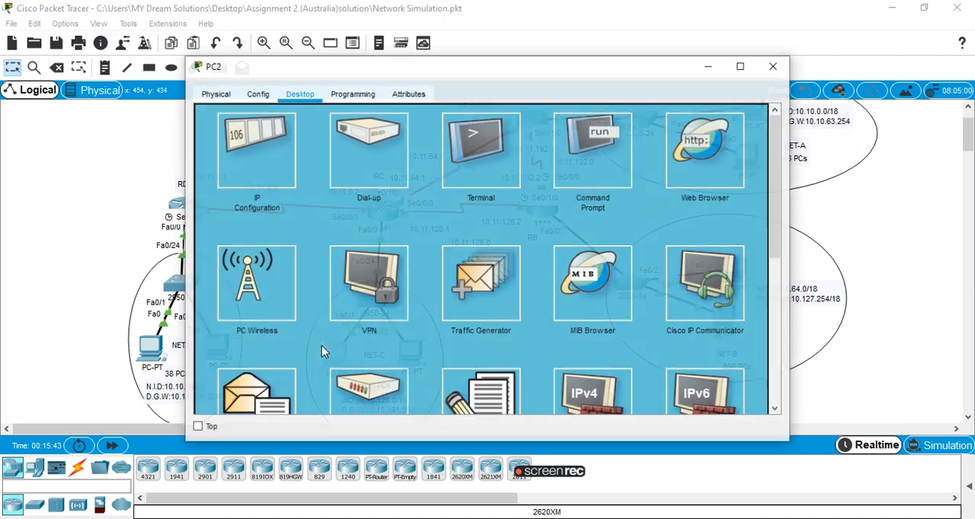
left_click(282, 148)
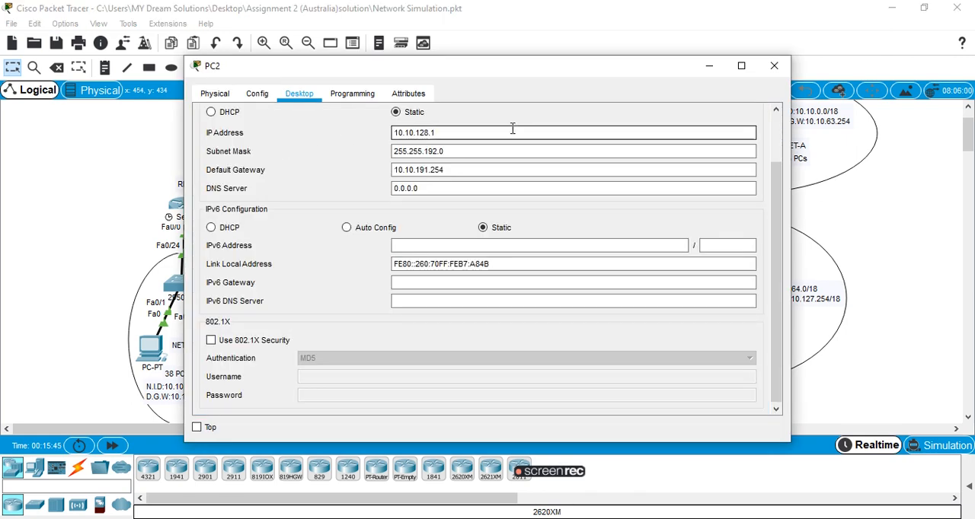
left_click(774, 65)
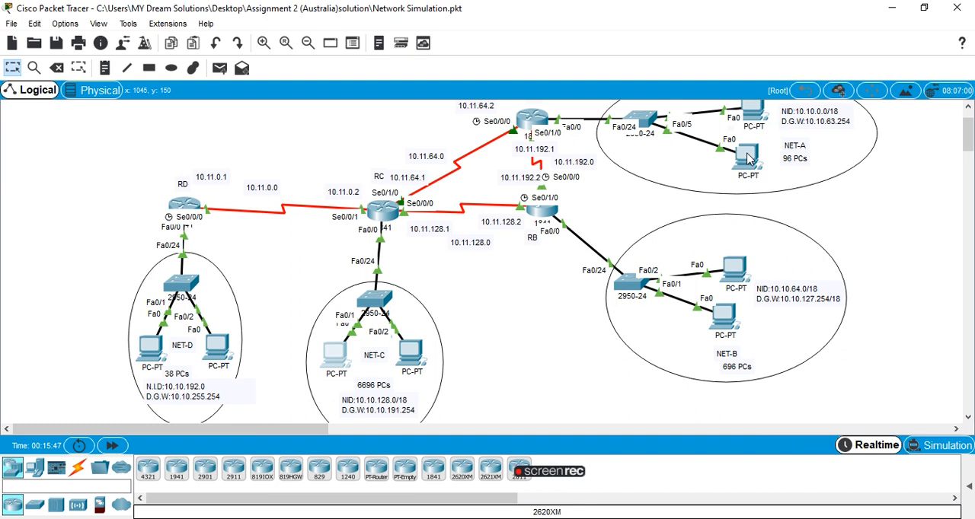
Ping 10.10.128.1 from PC7's Command Prompt in NET-A and close the PC7 window.
left_click(747, 162)
type("ping 10.10.128")
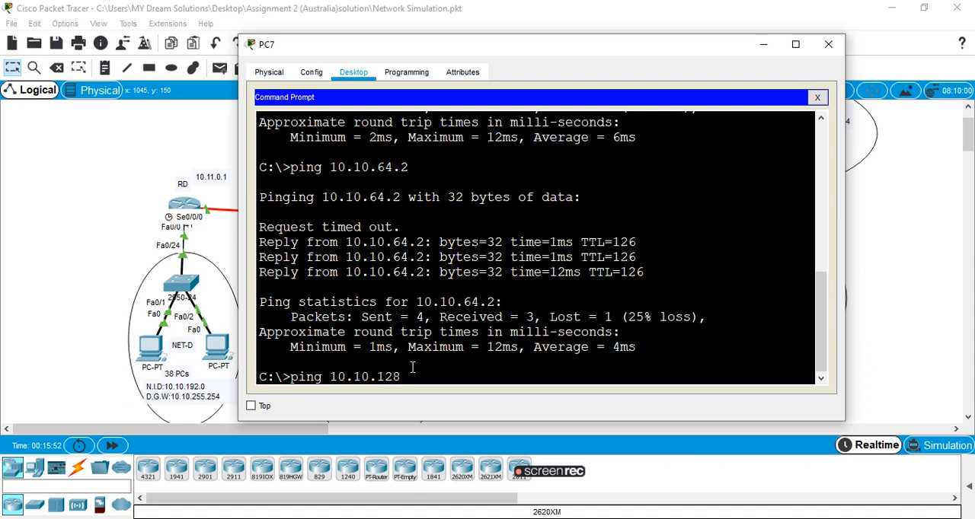
type(".1")
key("Return")
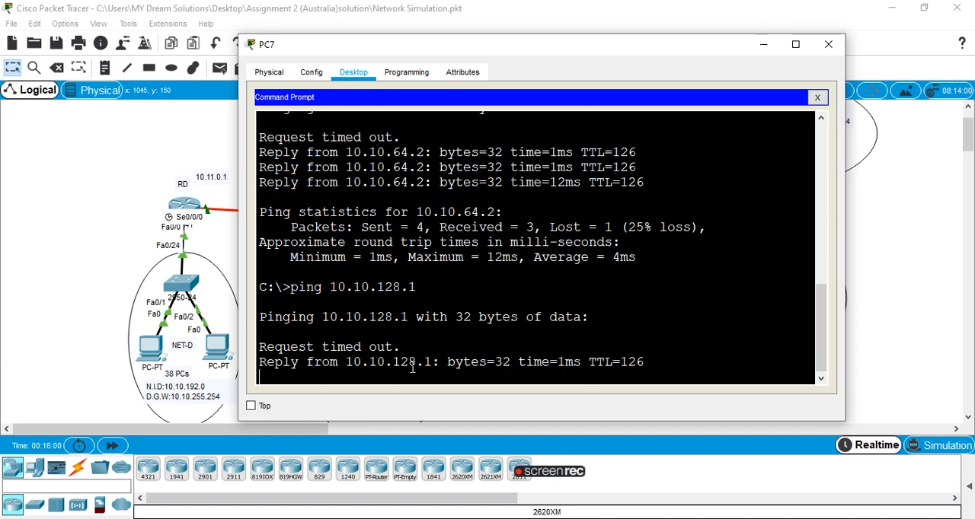
left_click(829, 45)
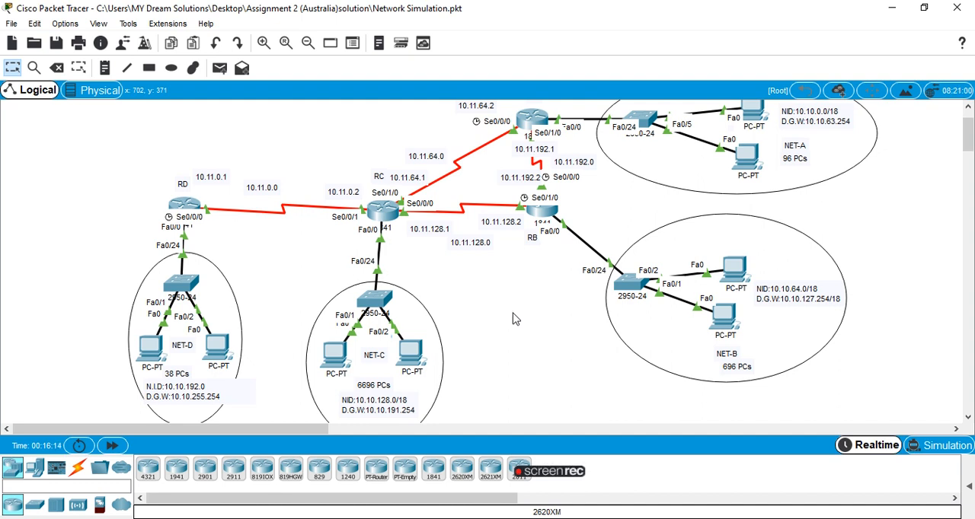
mouse_move(608, 486)
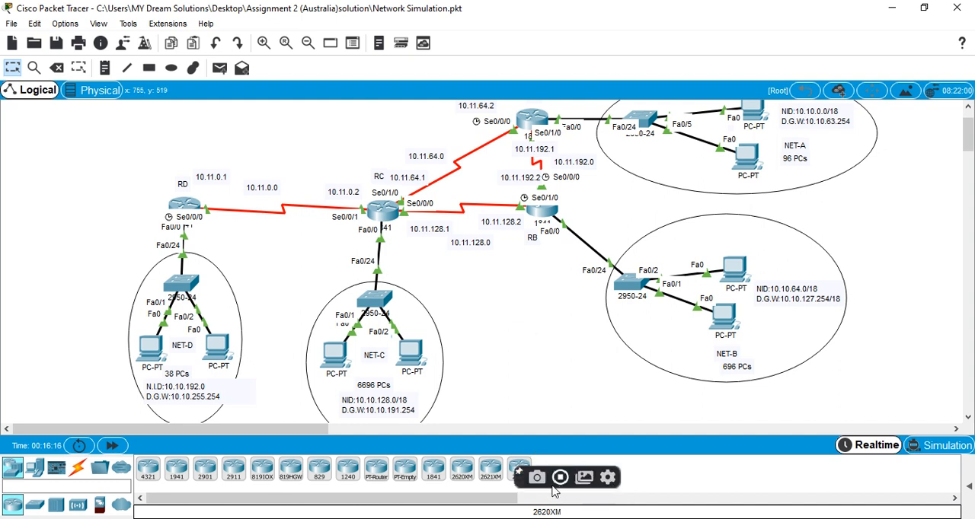